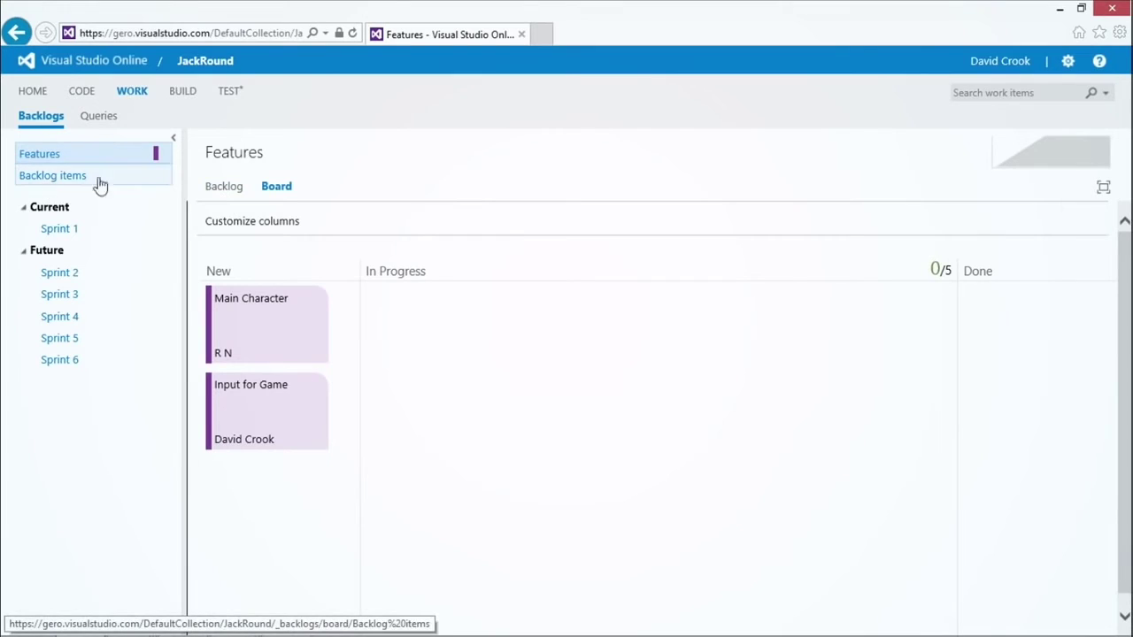
Step: In the Features list view, add a new feature titled 'Slow Time'
left_click(225, 192)
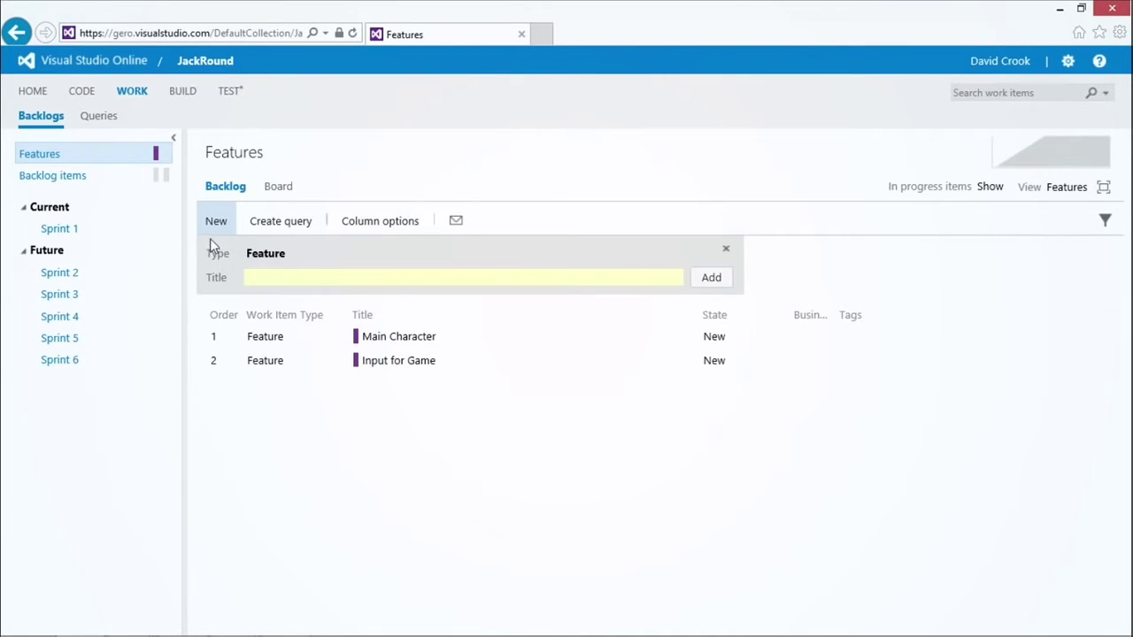
left_click(247, 277)
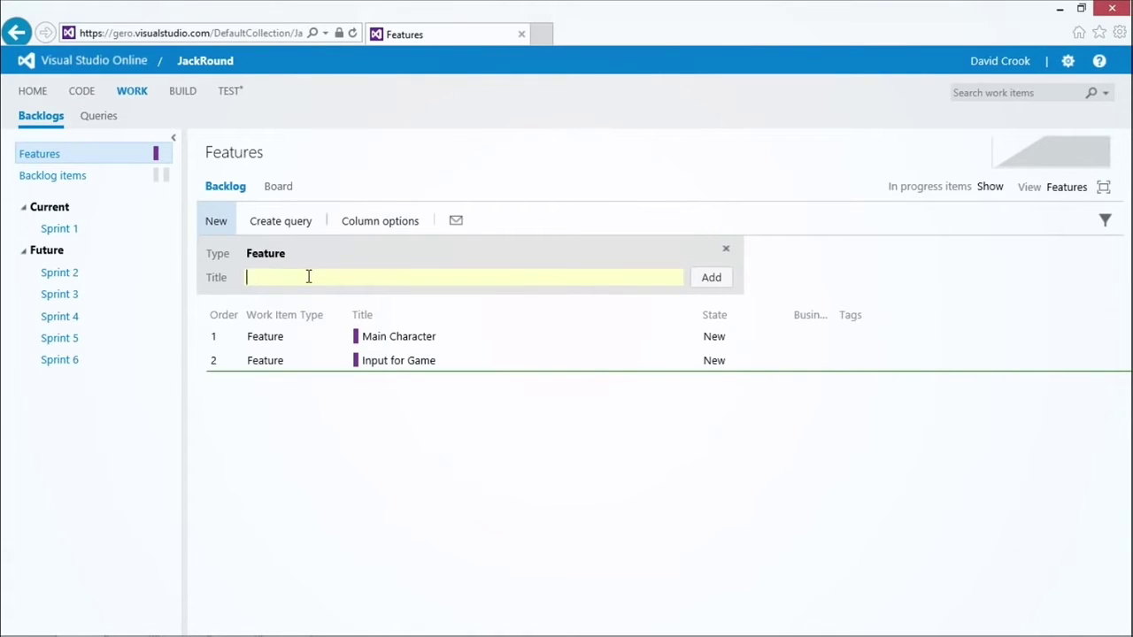
type("Slow Time")
left_click(711, 279)
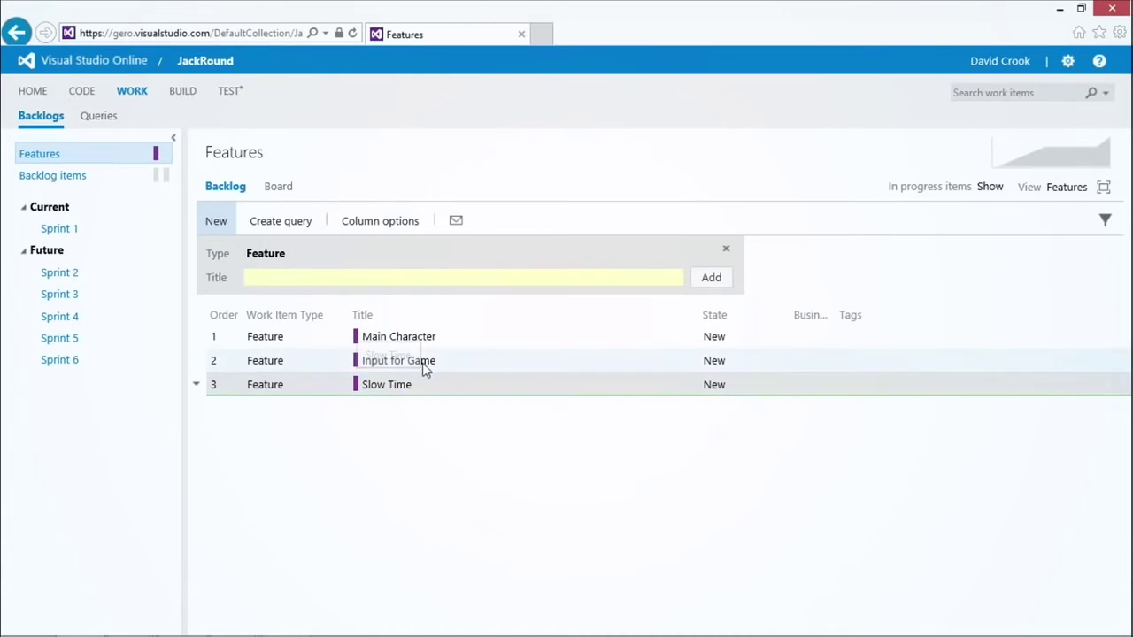
Step: Open the Slow Time feature and assign it to the suggested team member
double_click(401, 392)
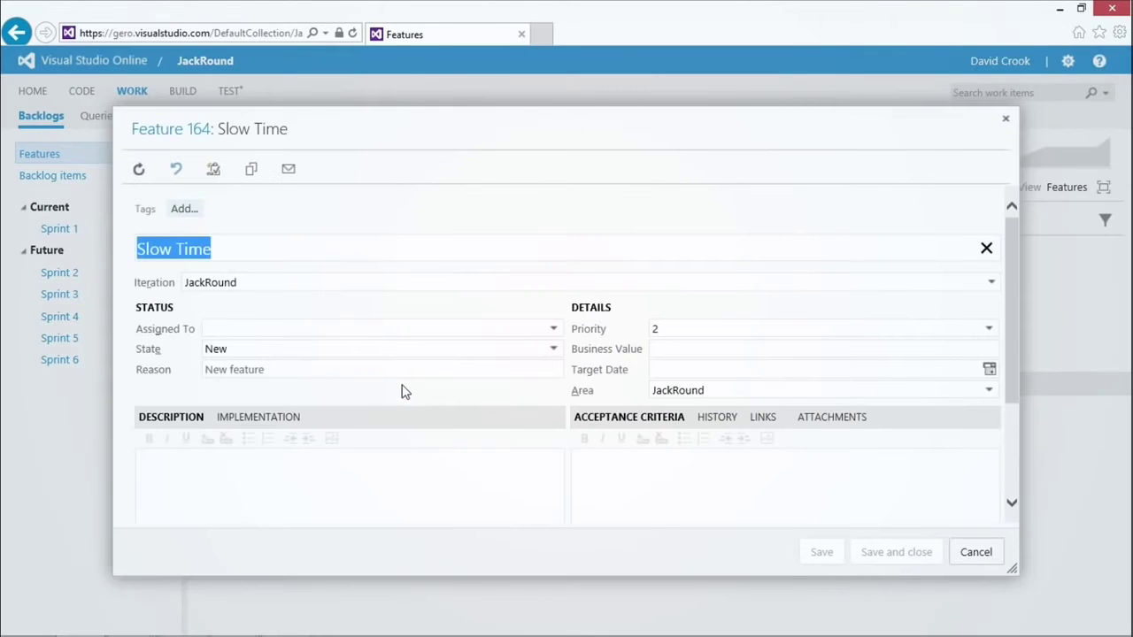
left_click(454, 332)
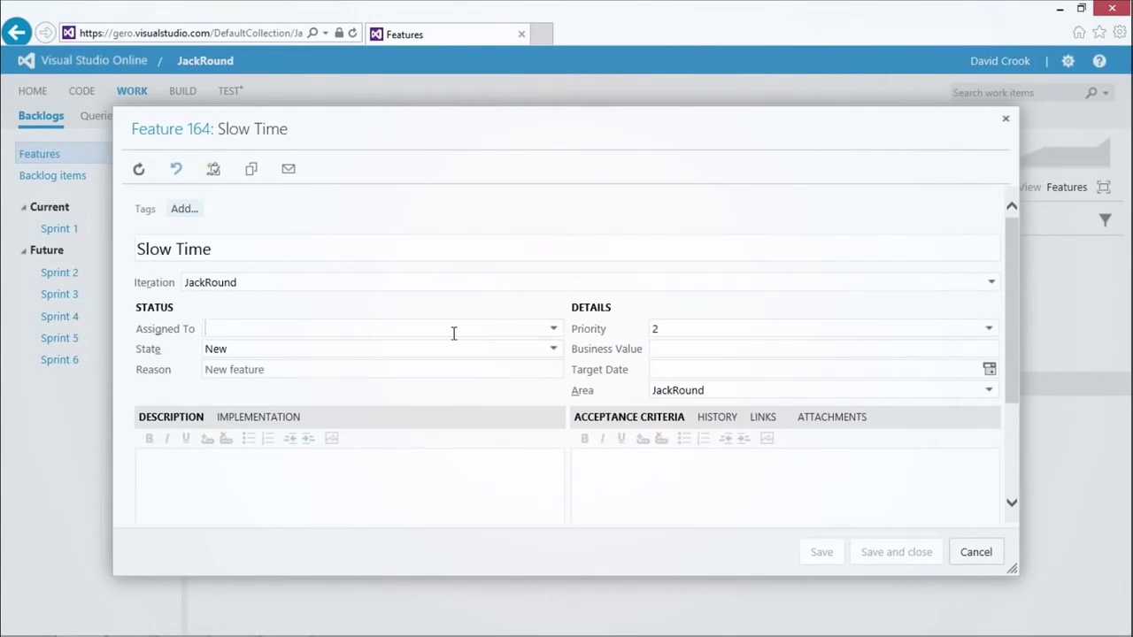
key("Tab")
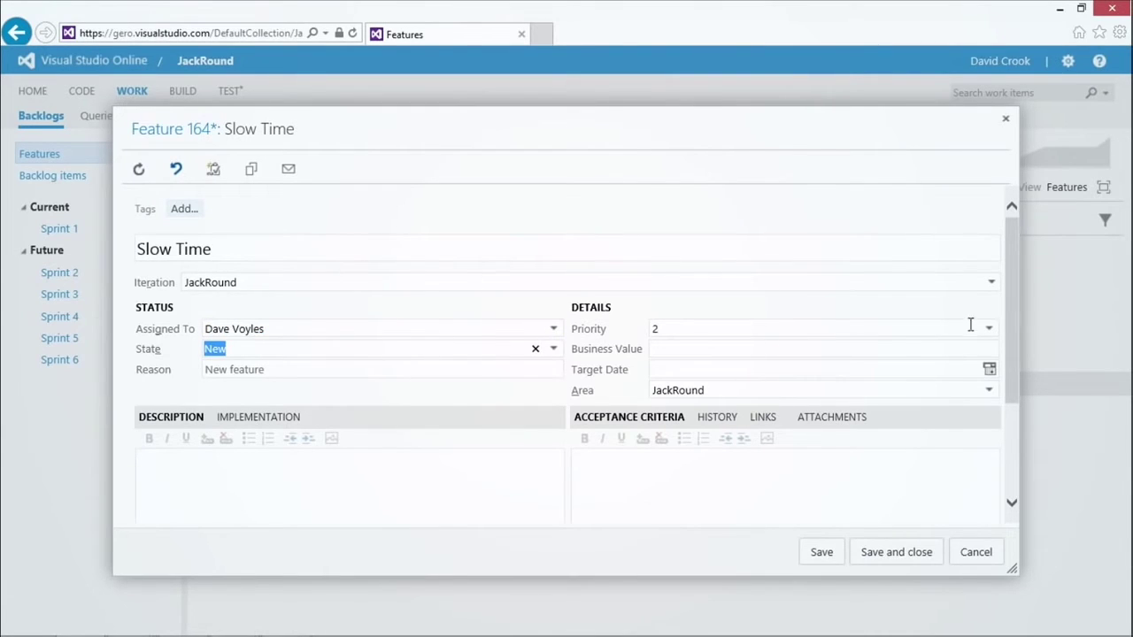
Step: Set Slow Time's iteration to Release 1\Sprint 1 and priority to 1, then save
left_click(991, 282)
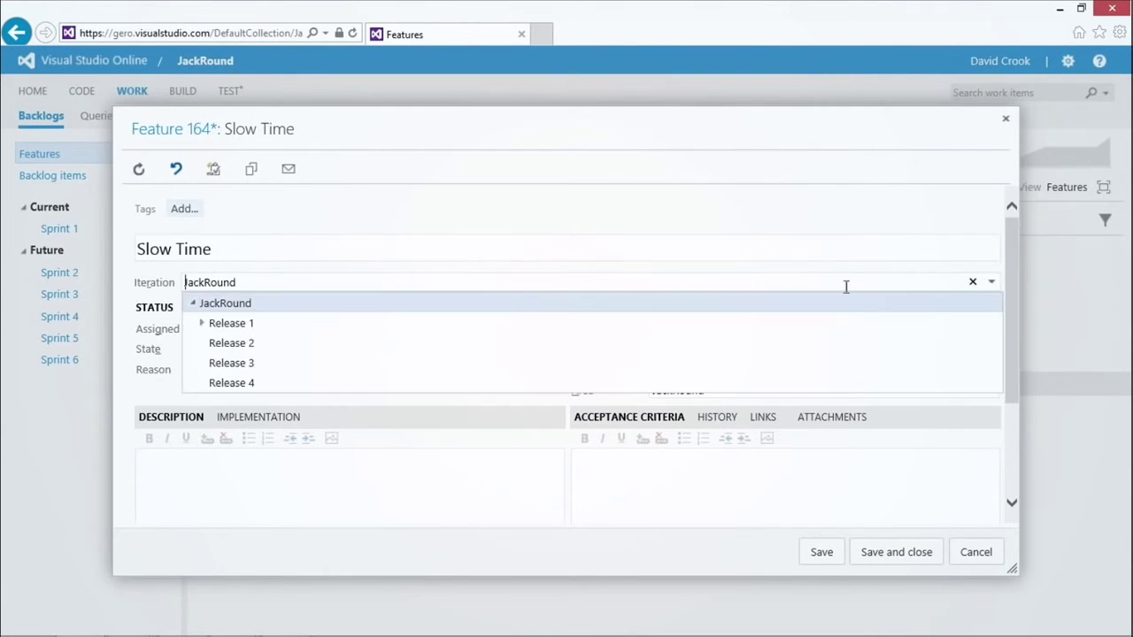
left_click(202, 324)
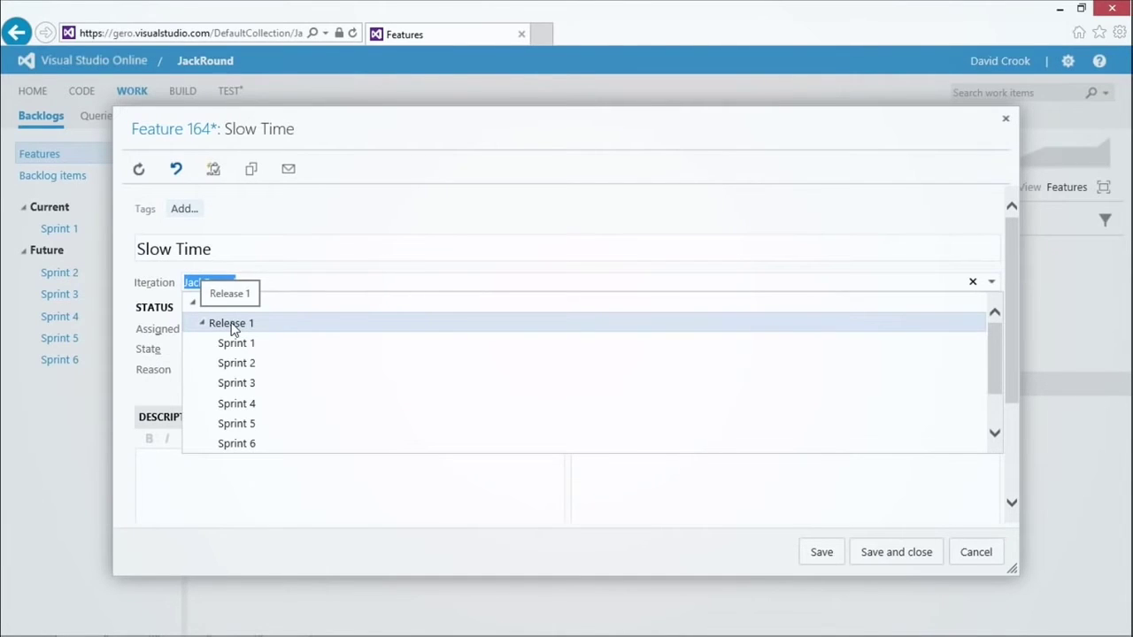
left_click(265, 342)
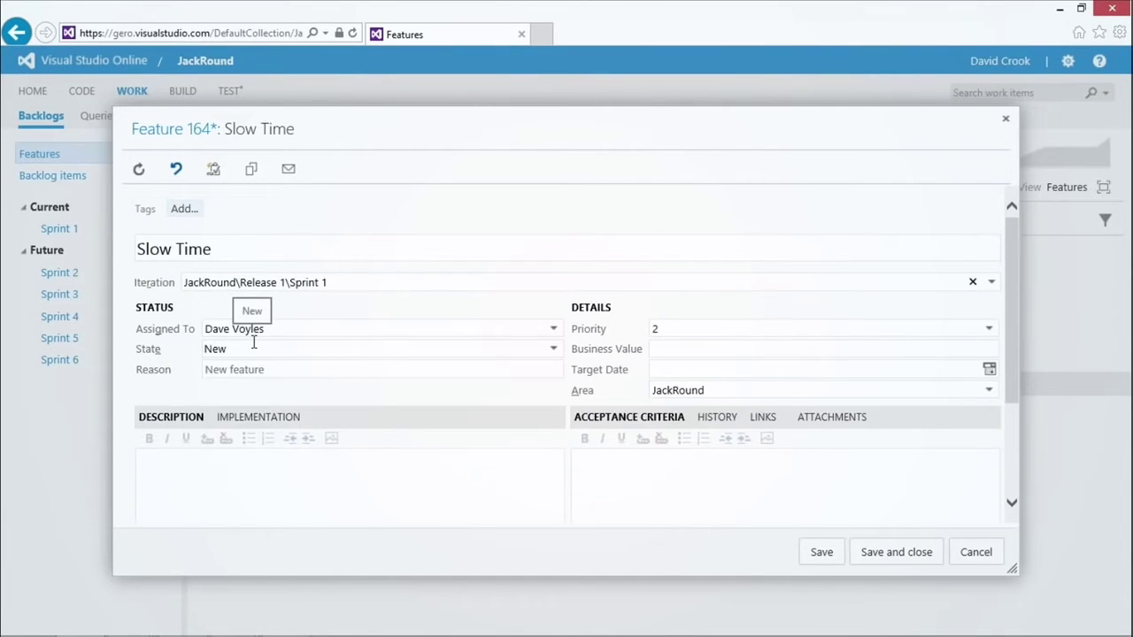
left_click(669, 329)
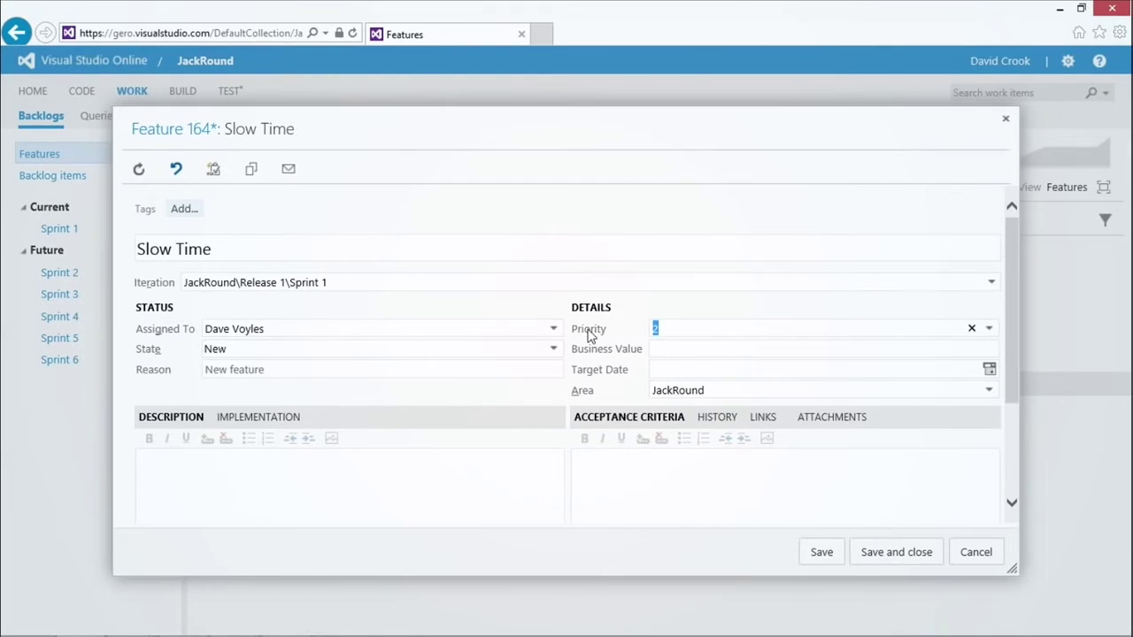
type("1")
left_click(823, 558)
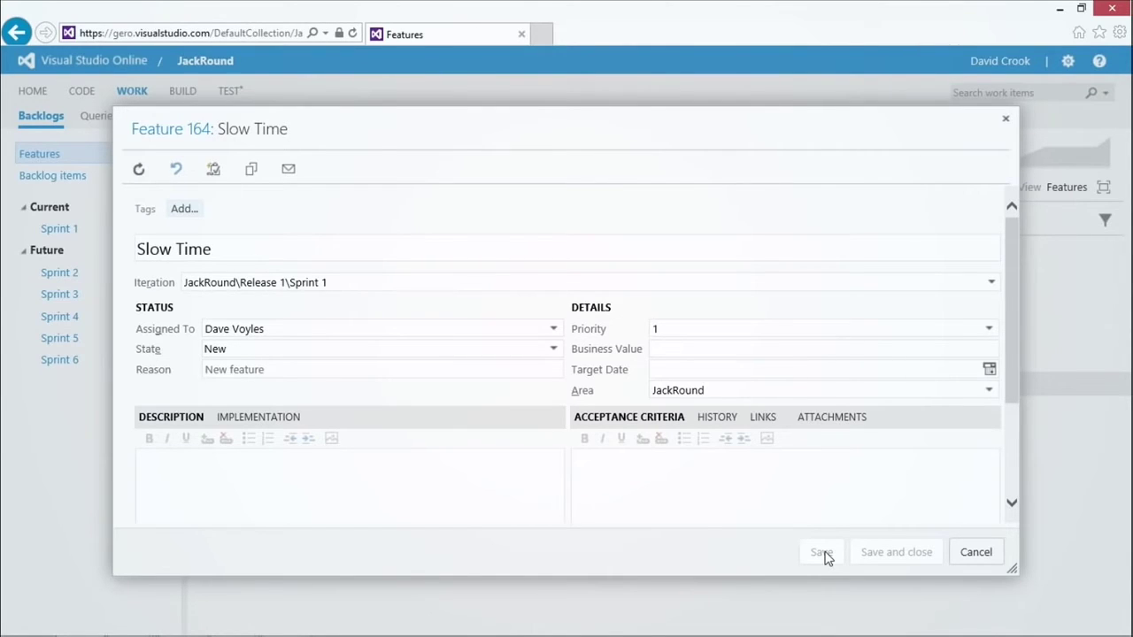
left_click(216, 171)
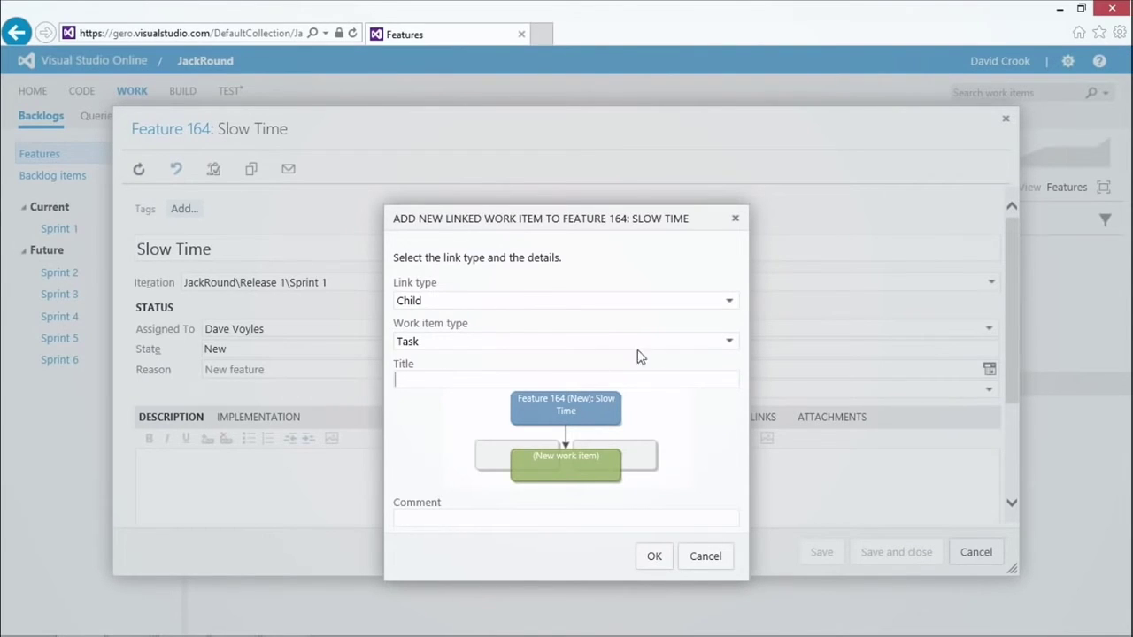
Step: Make the child a Product Backlog Item 'Art Assets for Slow Time.' with comment 'Time Bar, Cool FIller, Some animations.'
left_click(735, 342)
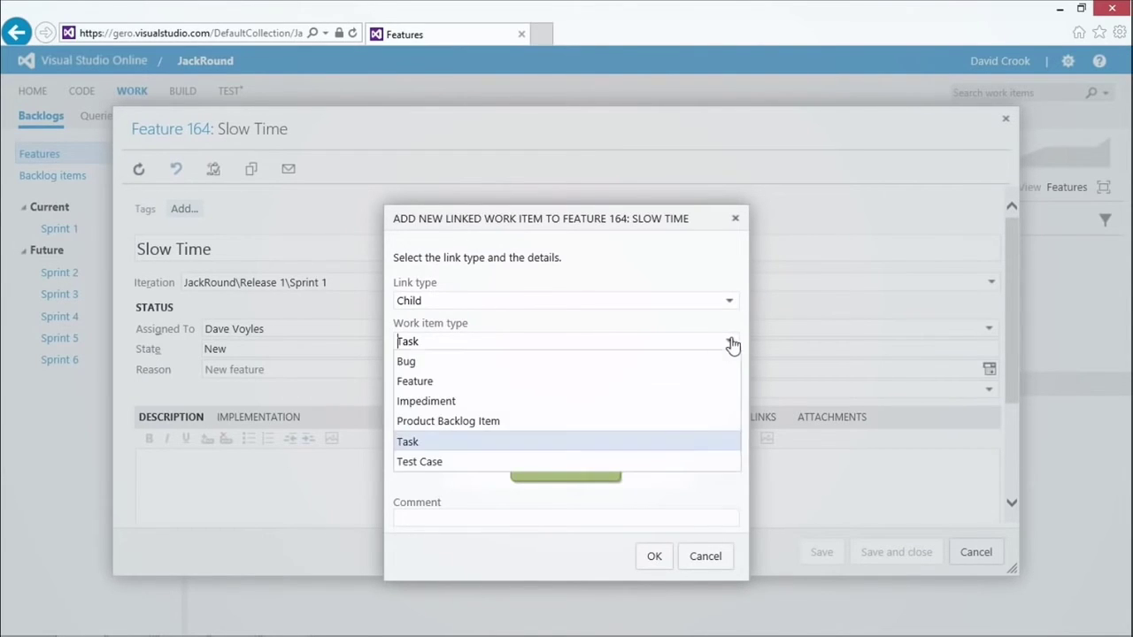
left_click(475, 424)
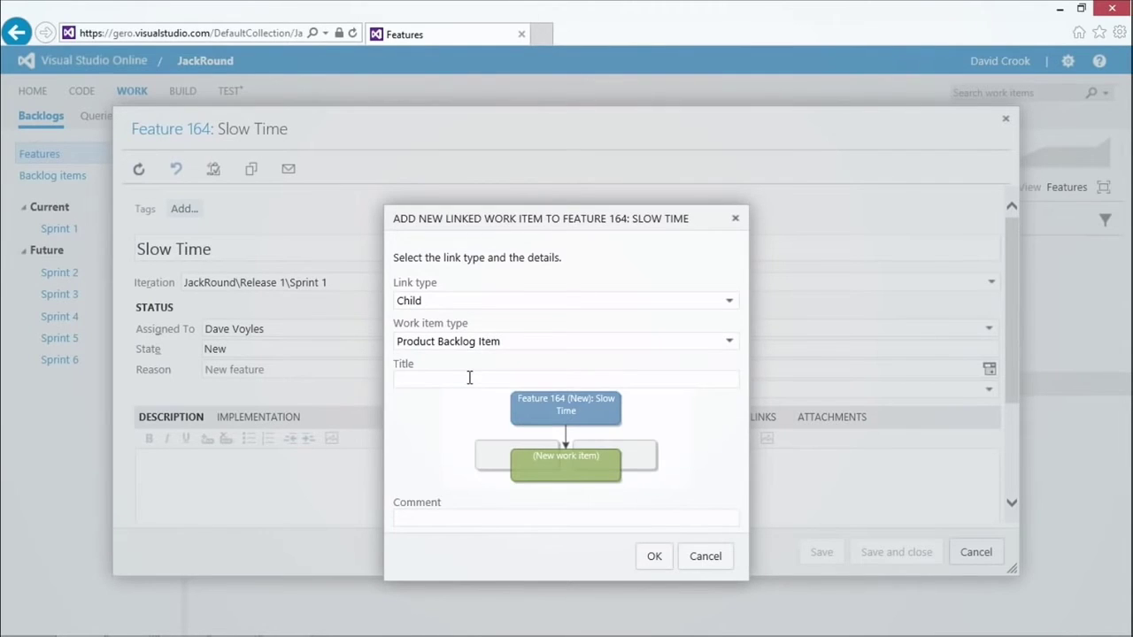
type("Art Assets for Slow T")
key("BackSpace")
type("Time.")
left_click(460, 521)
type("Time Bar, Cool FIller")
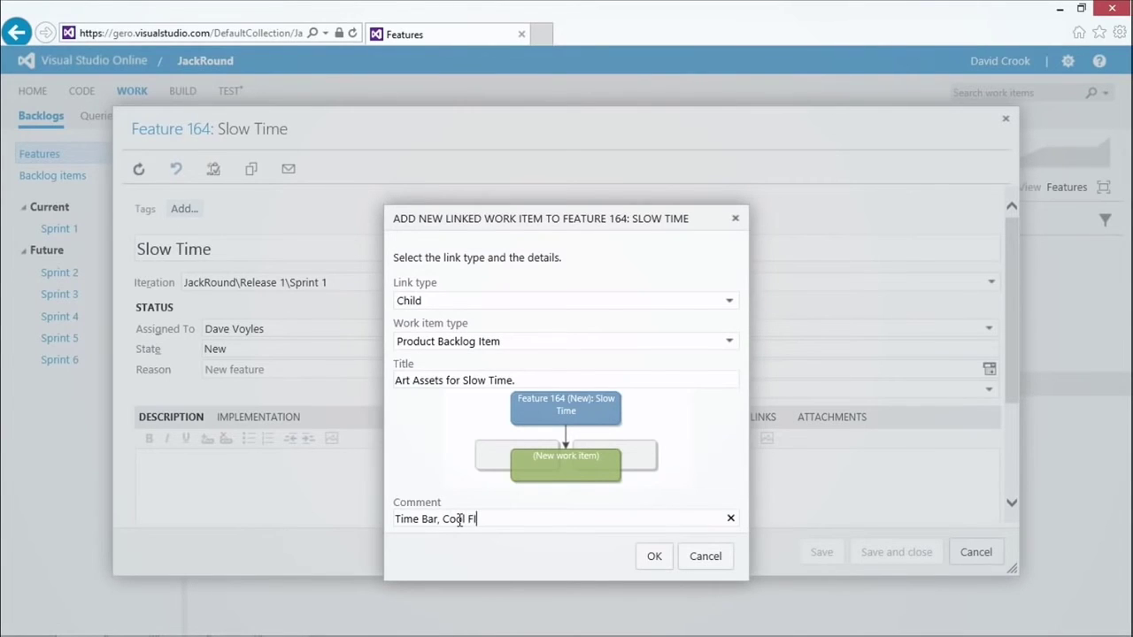
type(", Some animations.")
Step: Create the linked backlog item, reassign it to another team member, and start its disco description
left_click(654, 557)
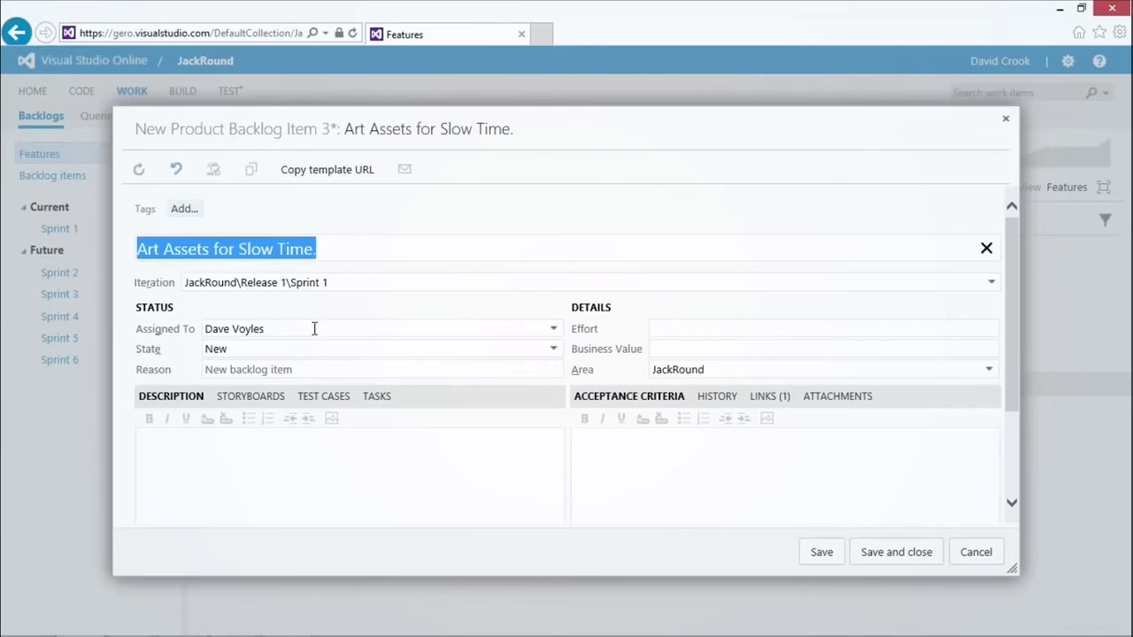
left_click(315, 328)
double_click(234, 326)
left_click(553, 329)
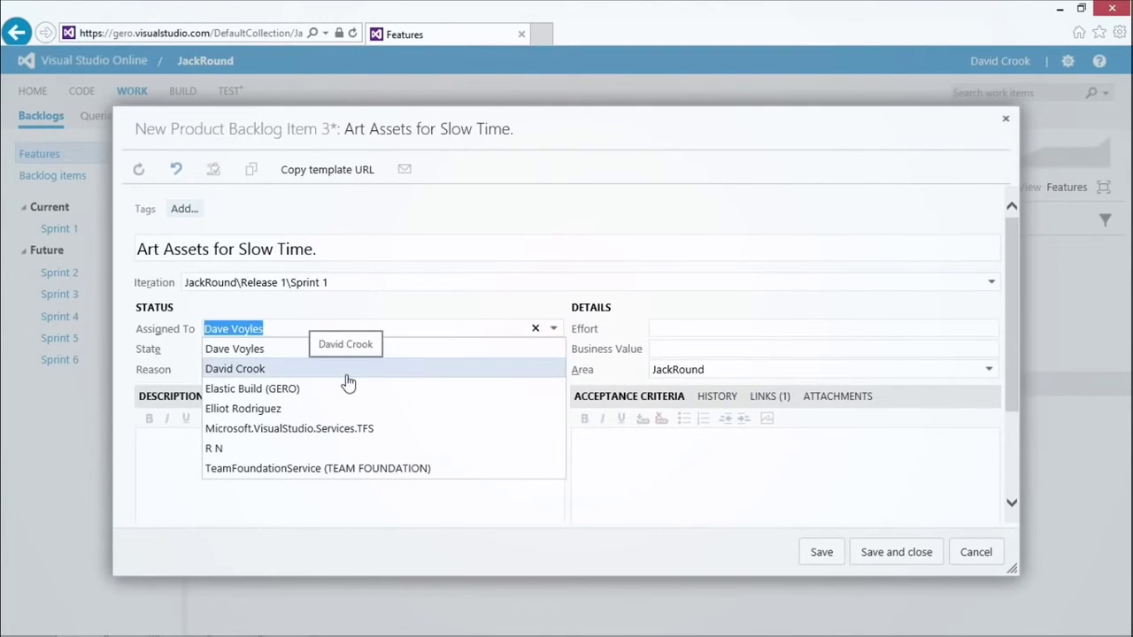
left_click(232, 448)
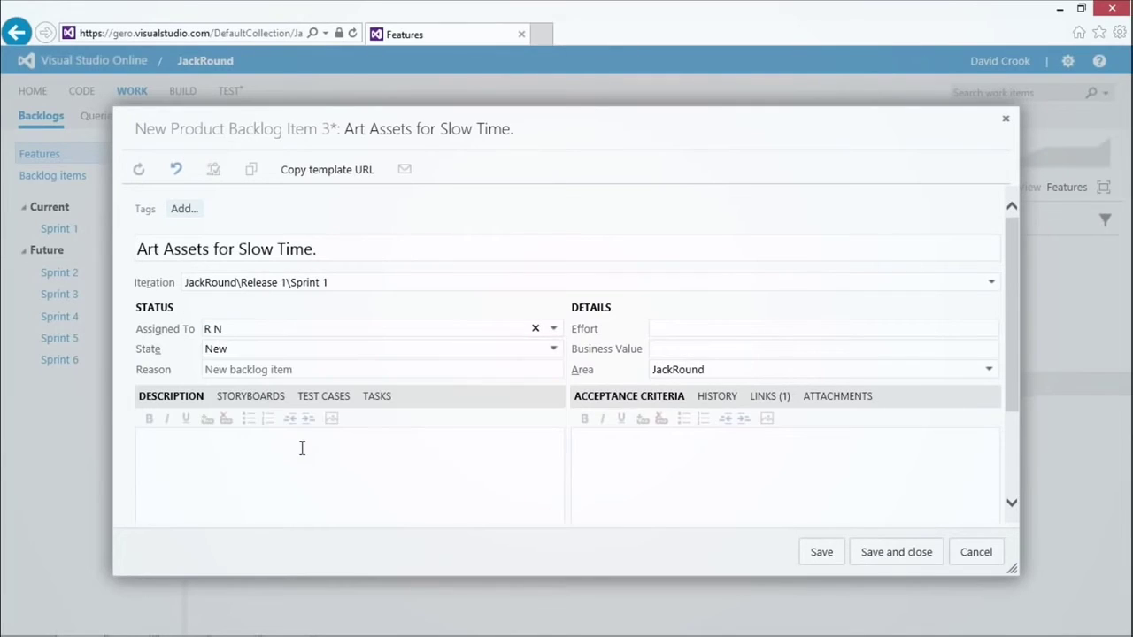
left_click(301, 448)
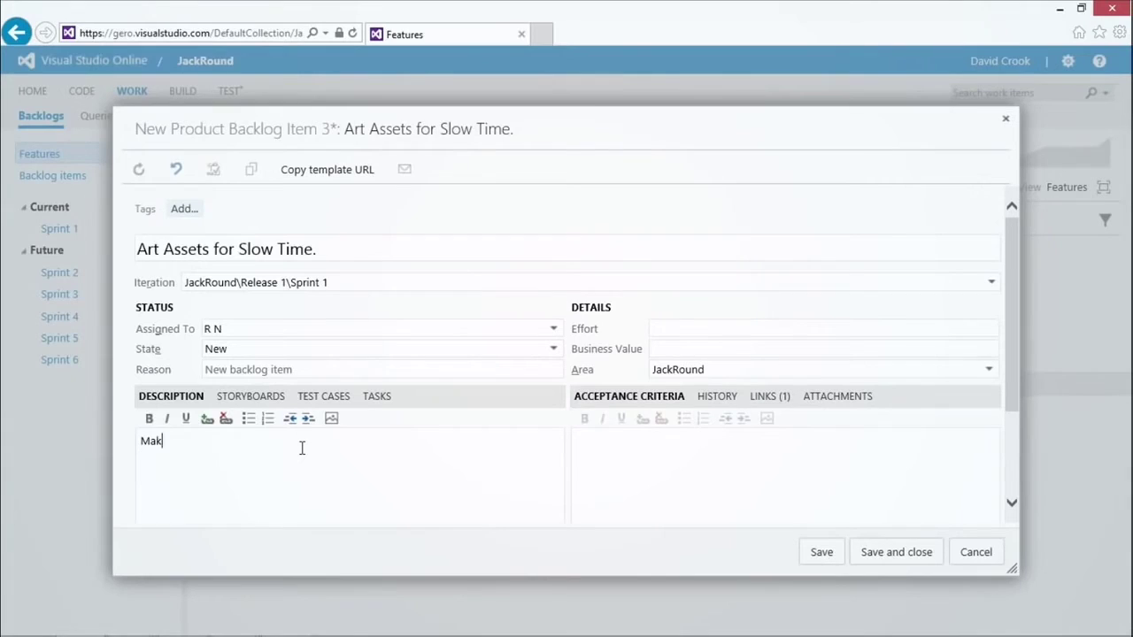
type("e it disco ish")
Step: Add description lines for a border, filler, animations and particle effects, then save item 165
key("Return")
type("We need")
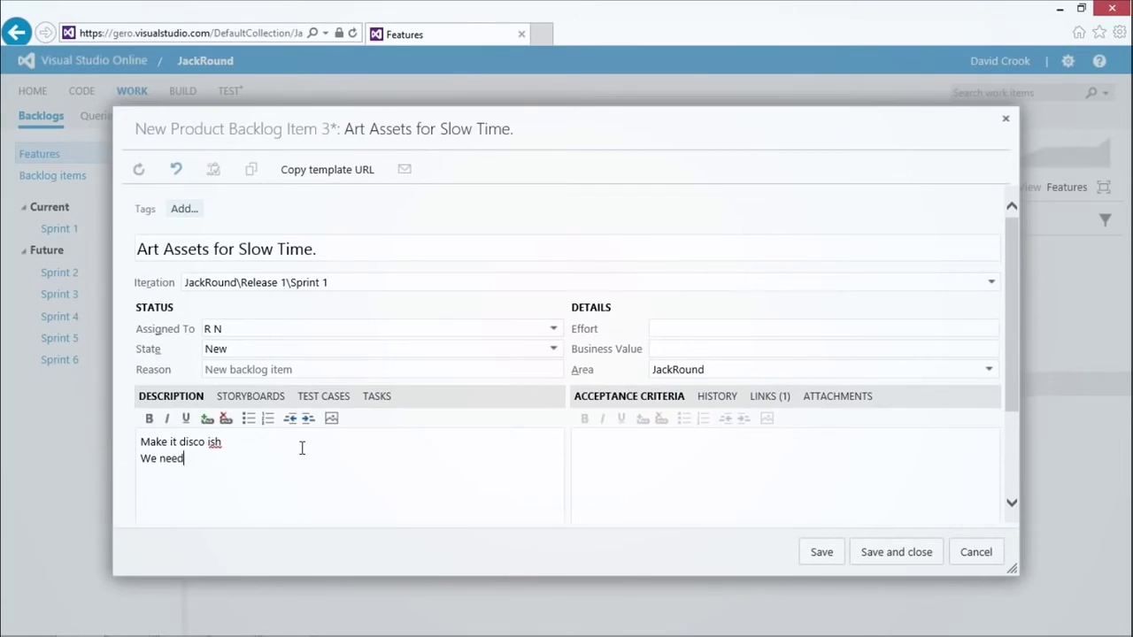
type(" a border")
key("Return")
type("We need a filler ")
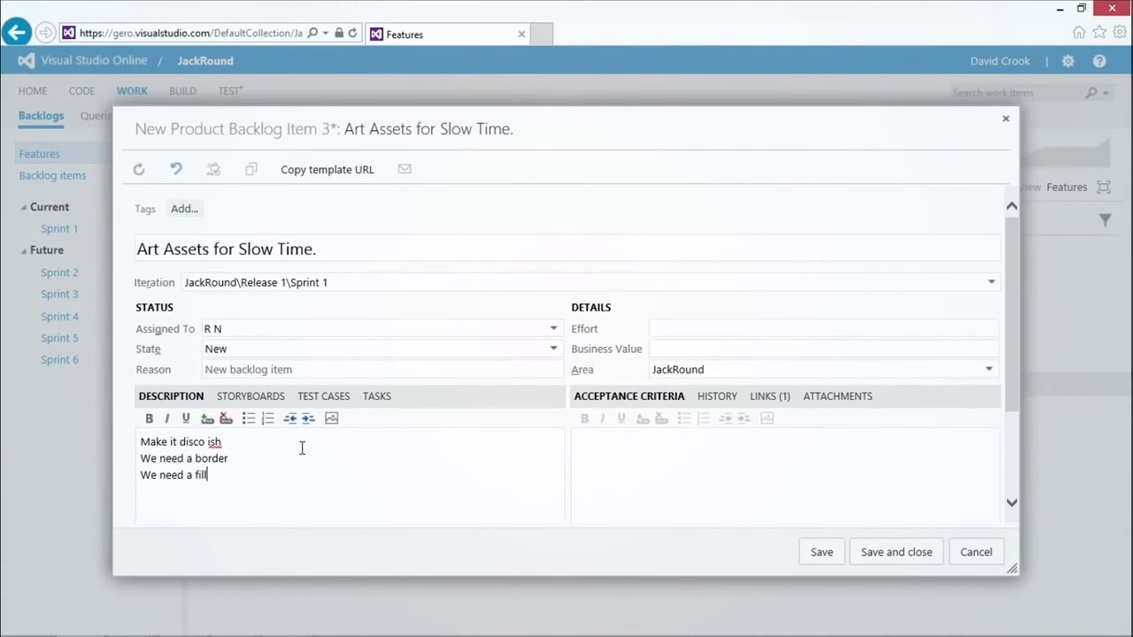
type("Some animations might be cool")
key("Return")
type("and a few particle affects.")
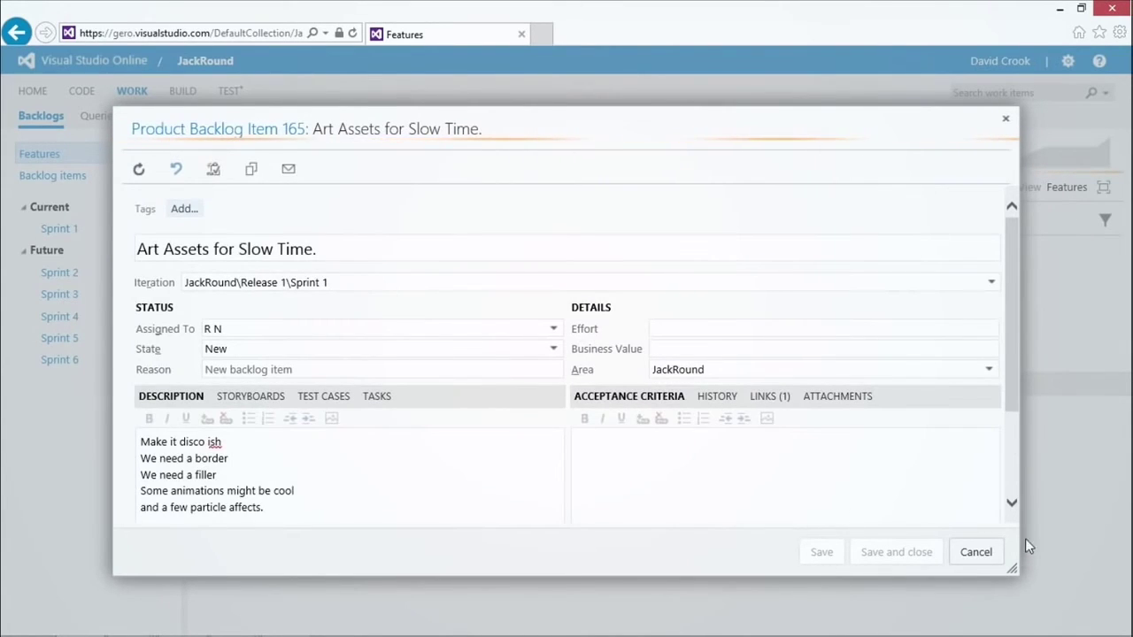
left_click(980, 556)
Step: Close Slow Time and reopen 'Art Assets for Slow Time.' from the Backlog items list to link a new item
left_click(978, 552)
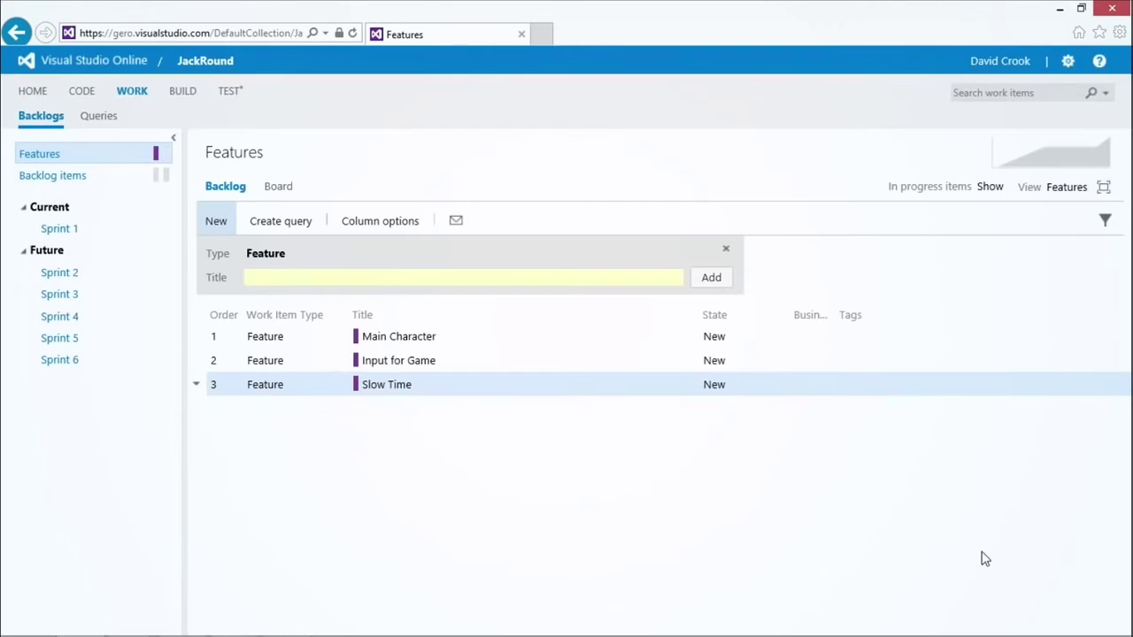
left_click(56, 180)
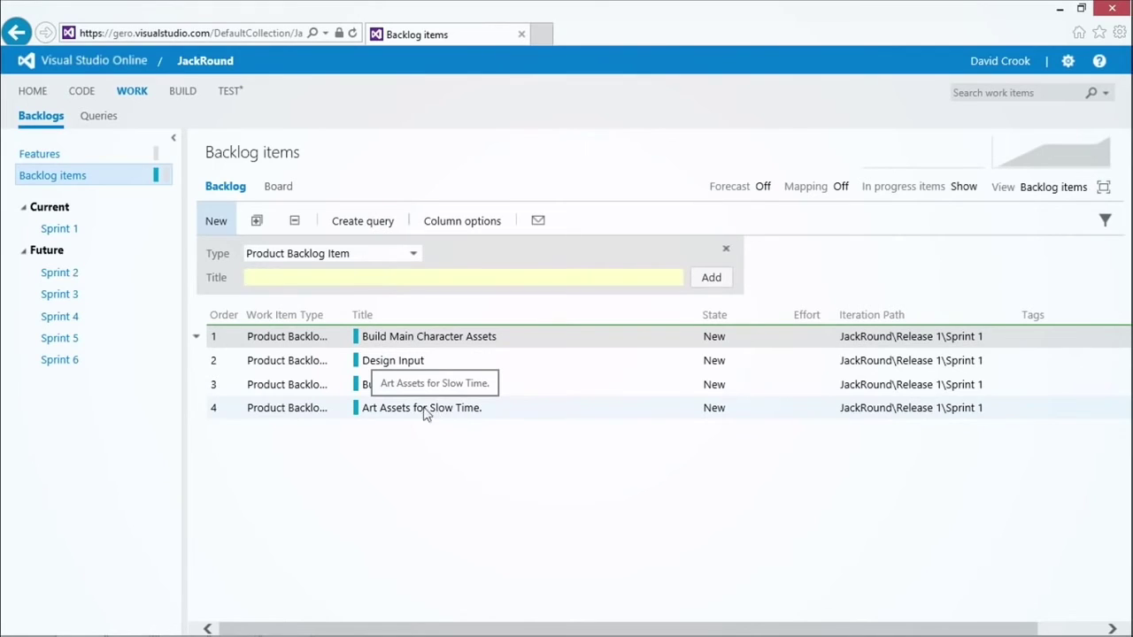
double_click(369, 411)
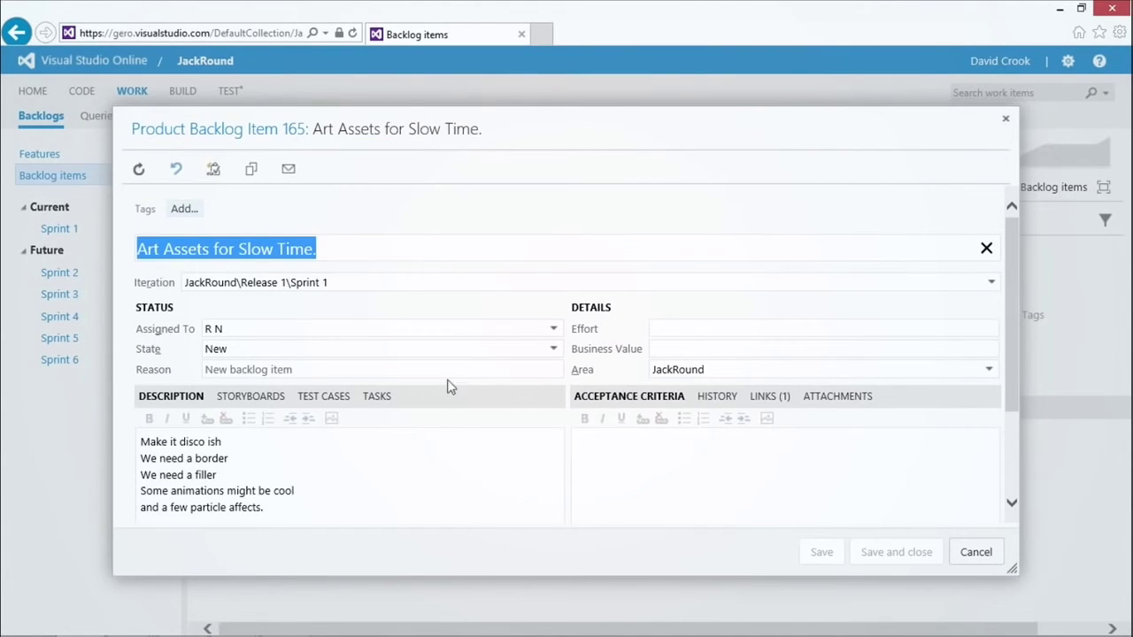
left_click(214, 169)
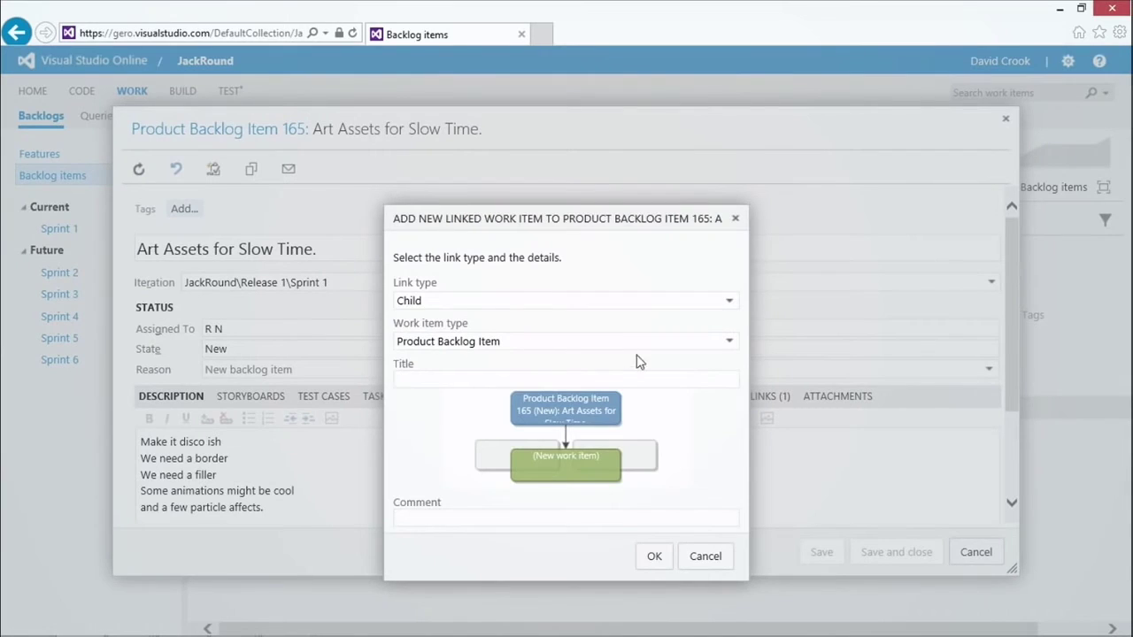
Step: Make the linked child a Task titled 'Research and Read.' with comment 'What is a disco.'
left_click(639, 346)
left_click(449, 440)
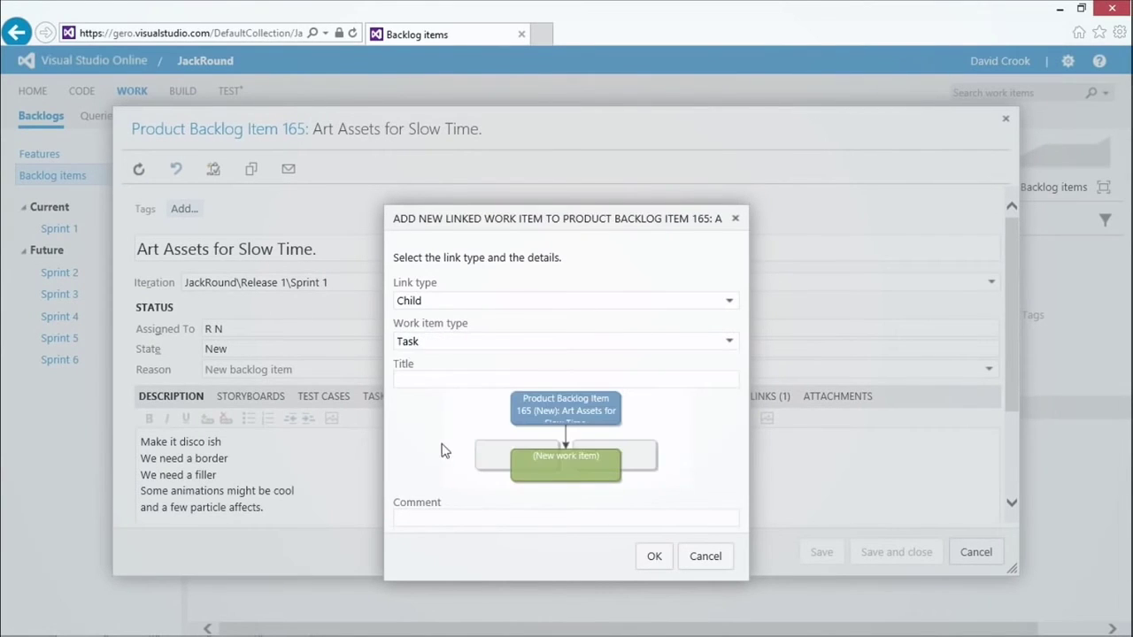
left_click(438, 376)
type("Research and Read.")
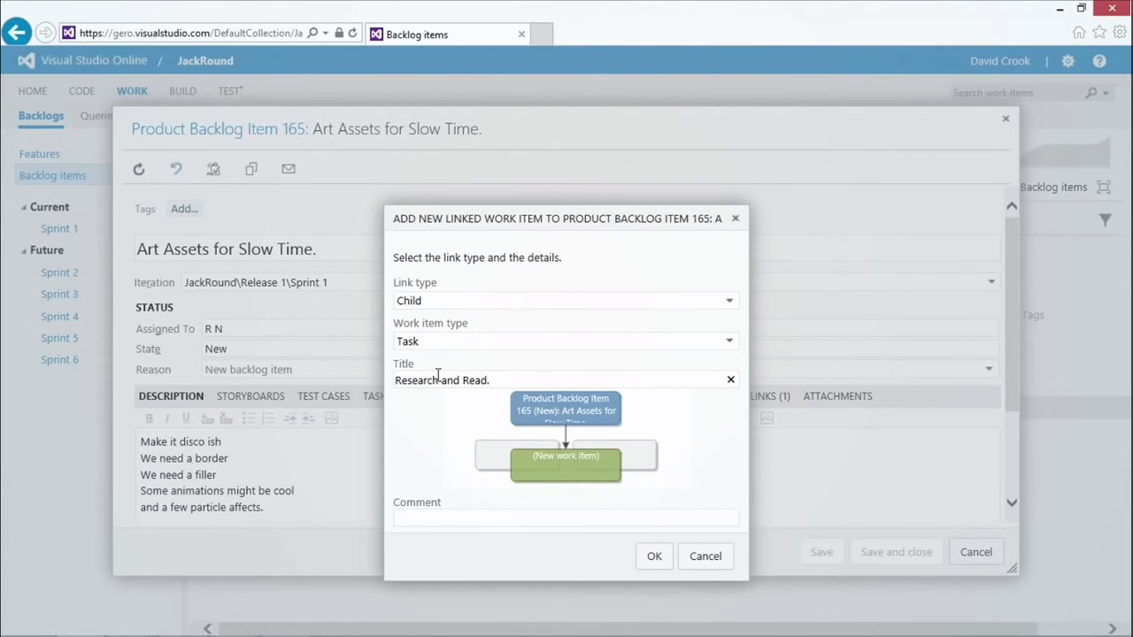
left_click(514, 515)
type("What is a disco.")
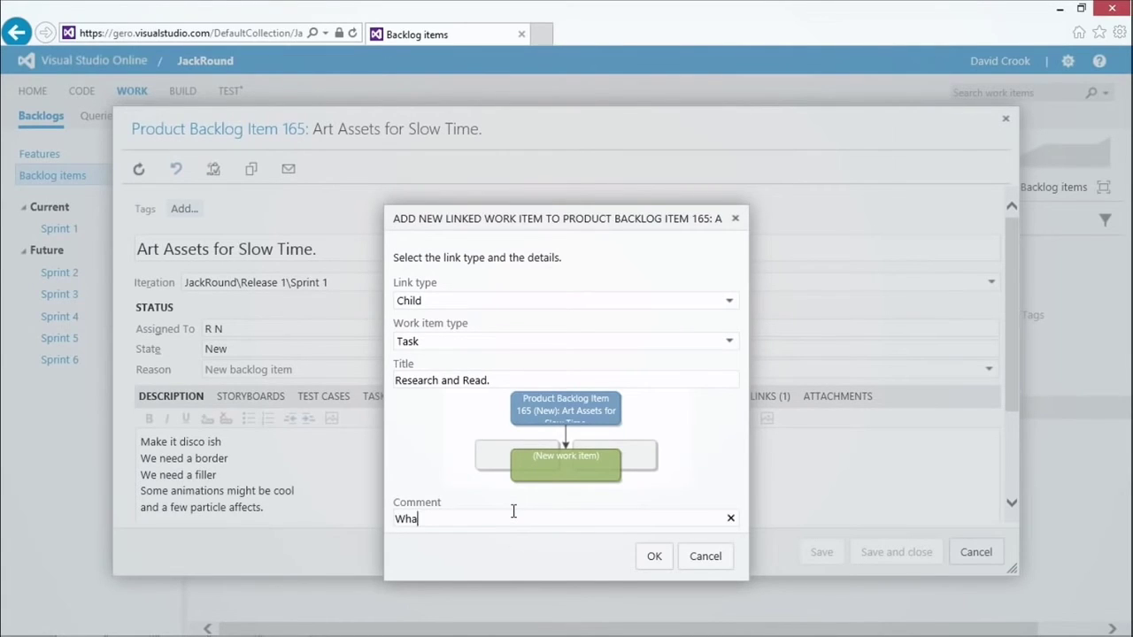
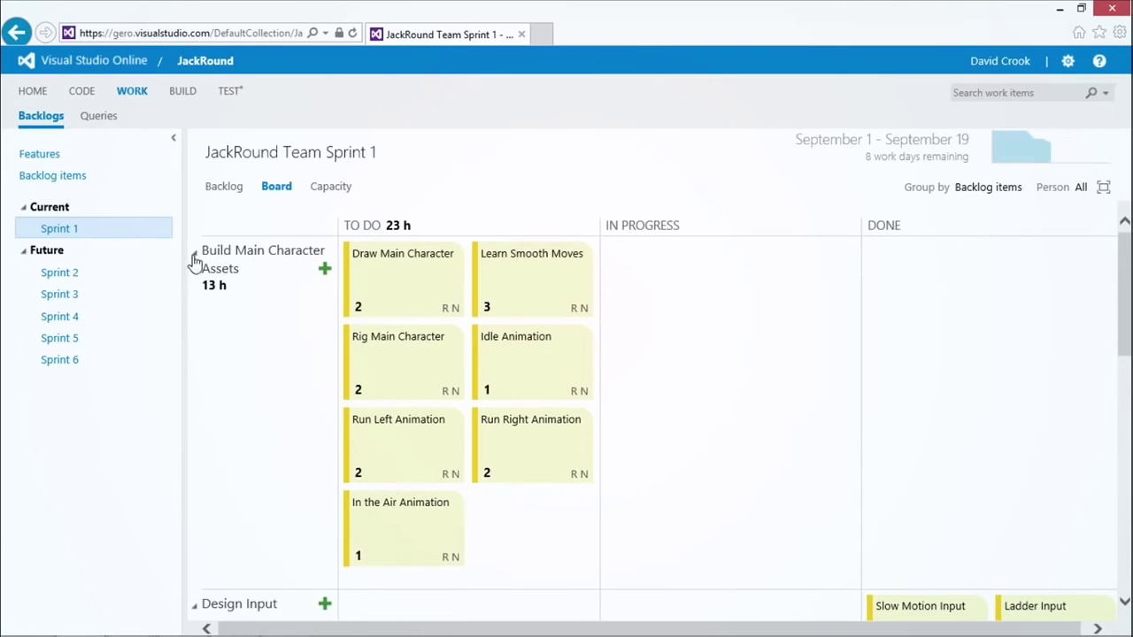
Step: Collapse the upper rows, move Research and Read. through In Progress to Done, then view the burndown
left_click(196, 288)
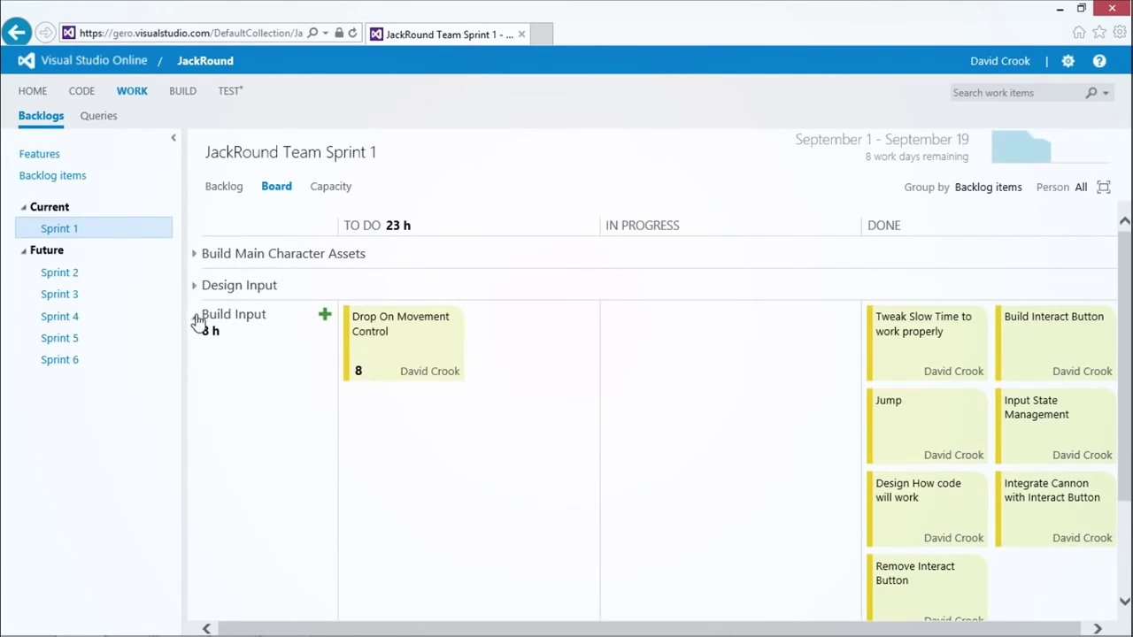
left_click(195, 316)
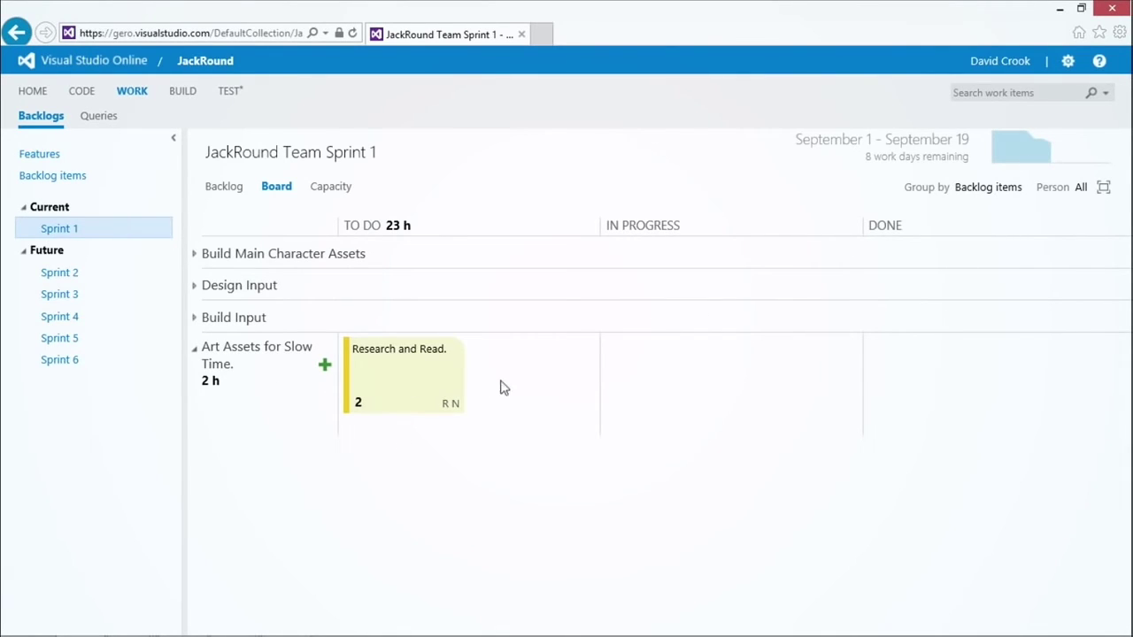
left_click_drag(394, 385, 665, 398)
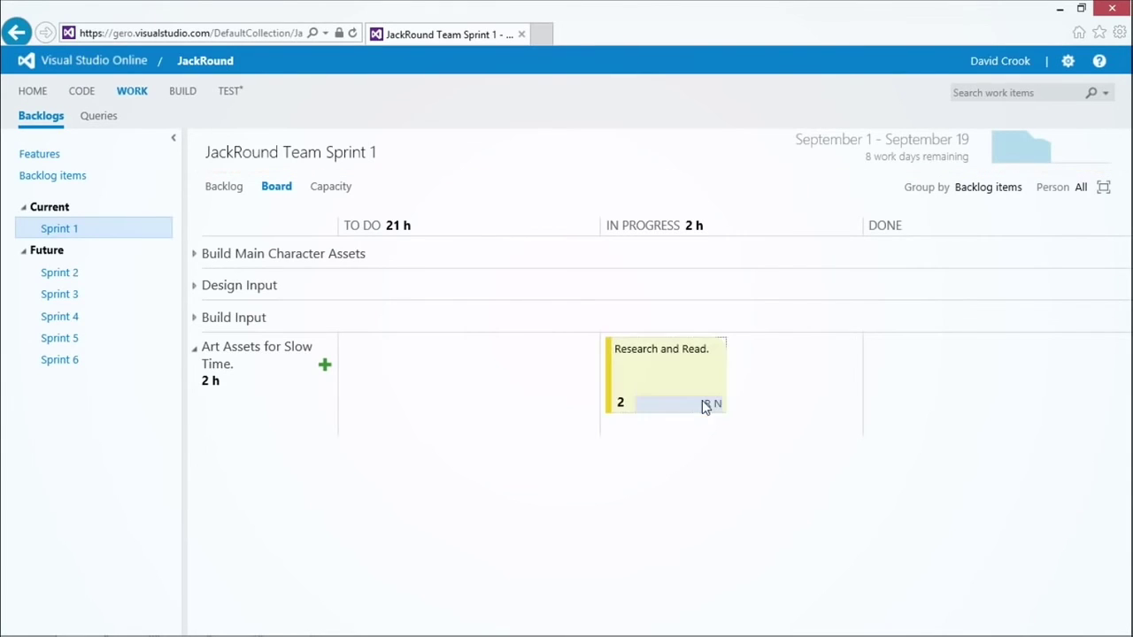
left_click_drag(673, 380, 928, 400)
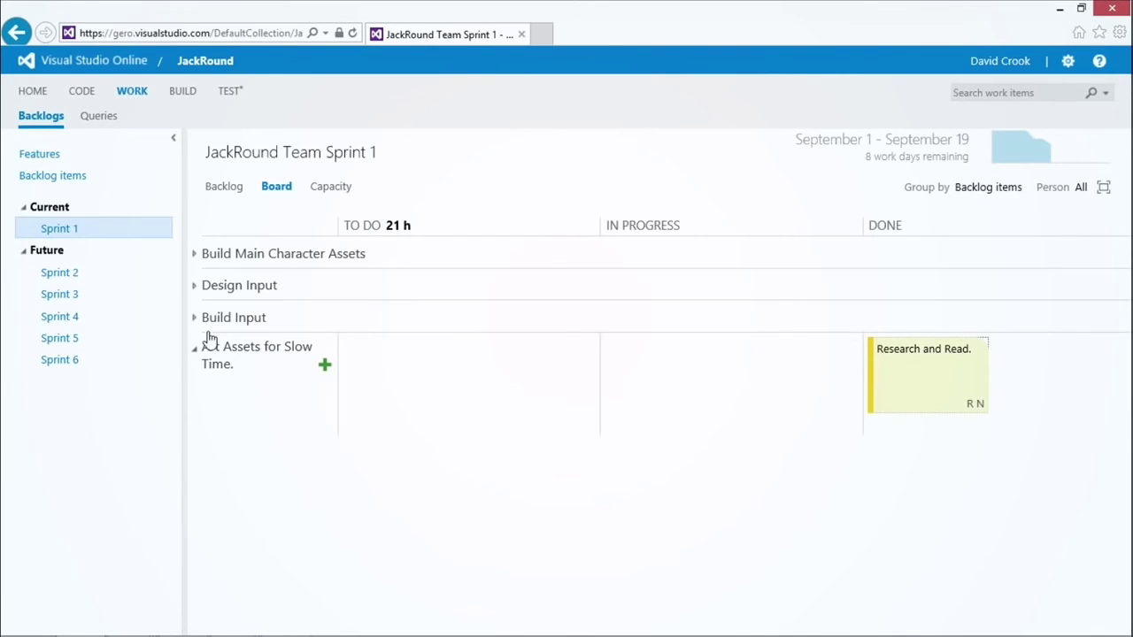
left_click(1062, 156)
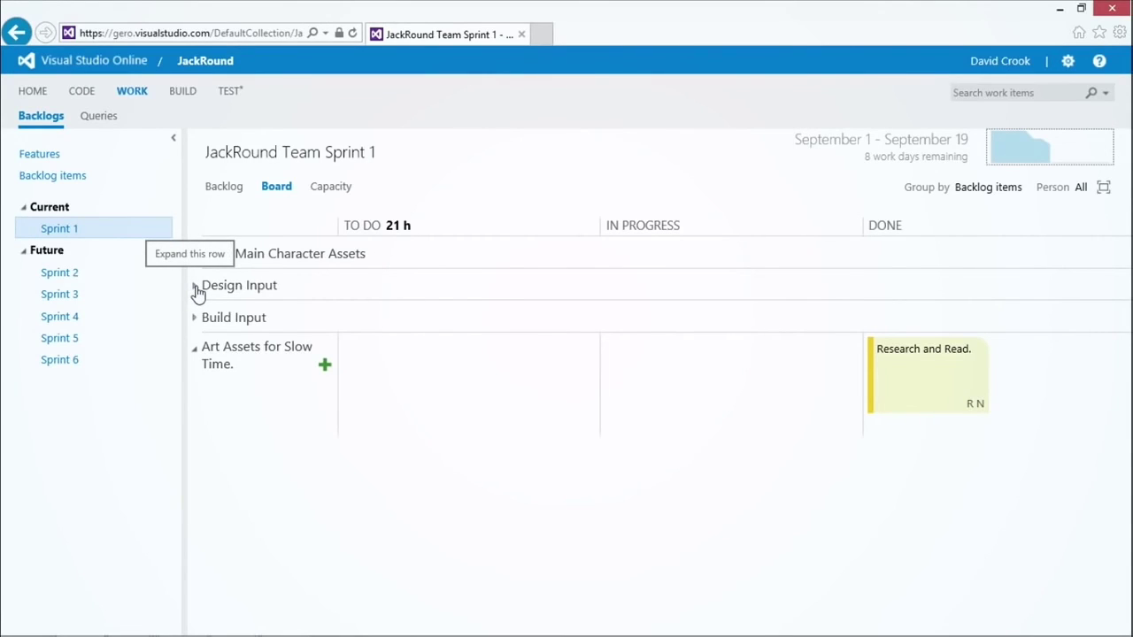
Step: Expand the Design Input row, then start a new task there and discard it unsaved
left_click(195, 287)
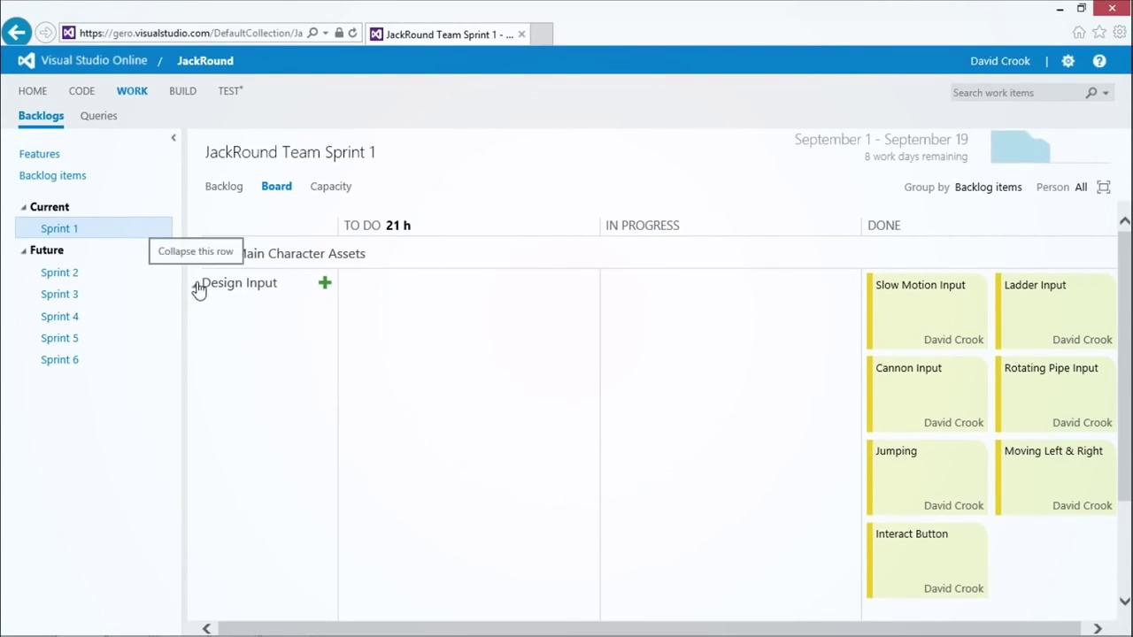
left_click(325, 284)
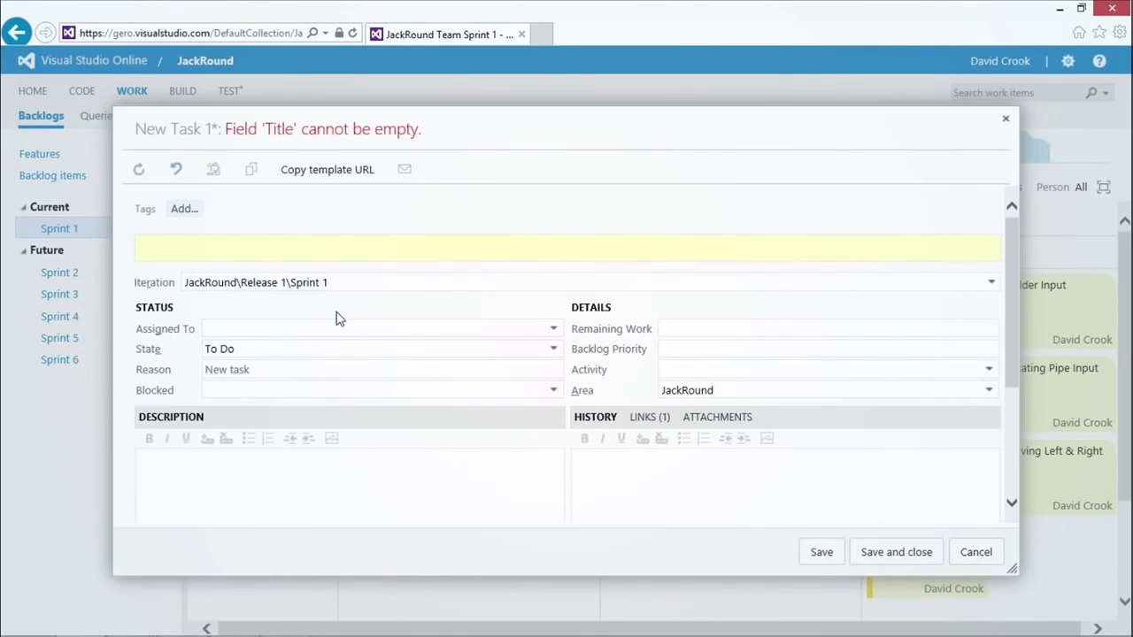
left_click(977, 552)
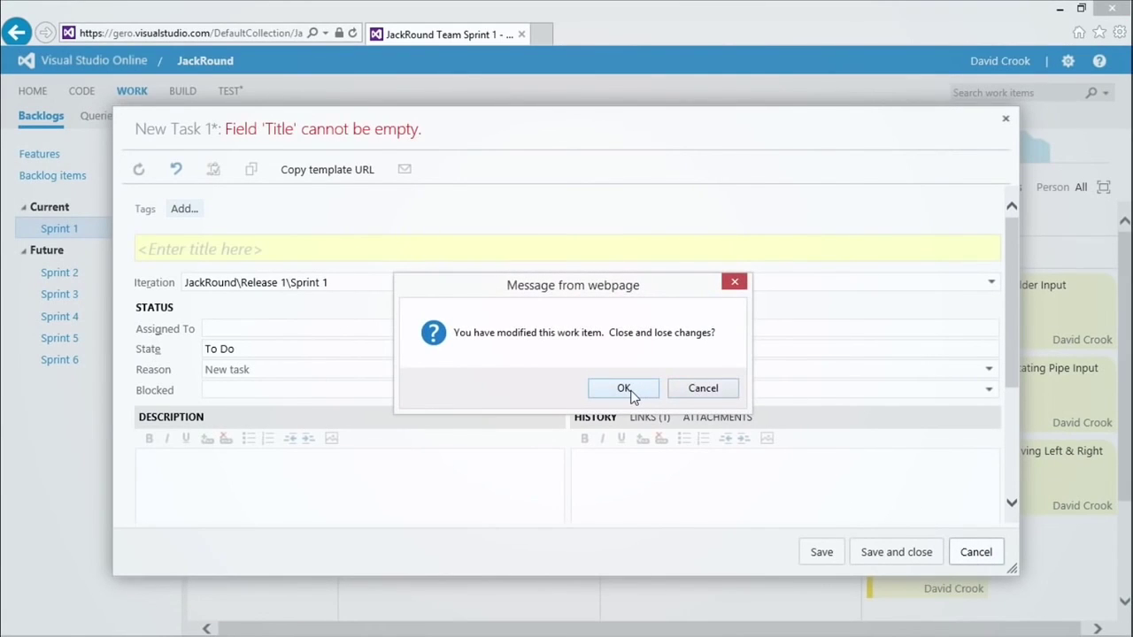
left_click(623, 389)
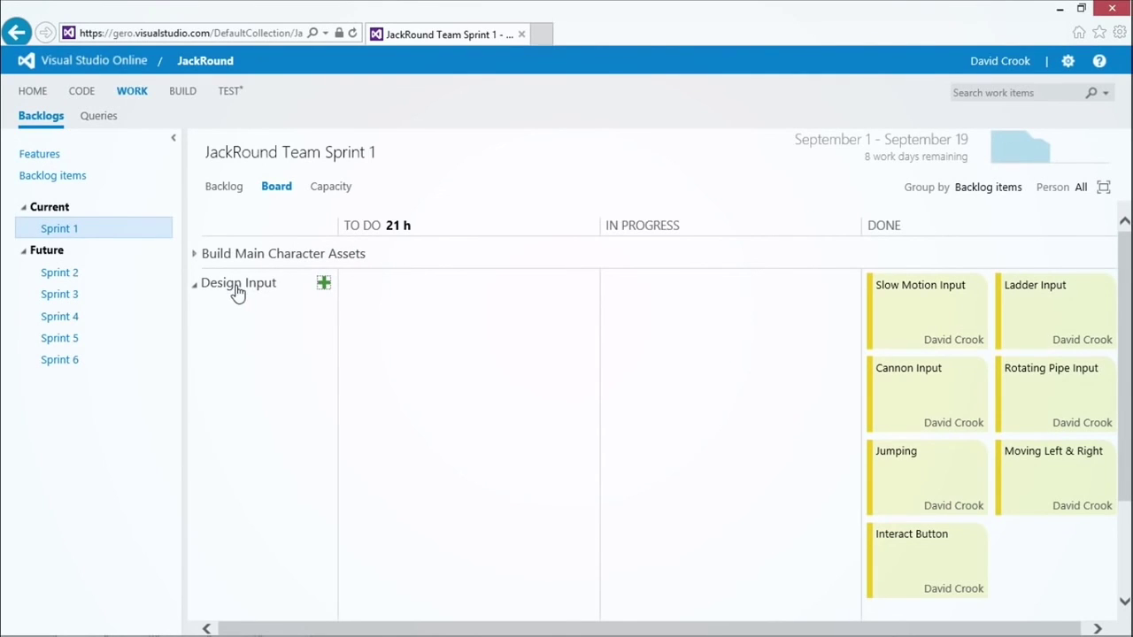
Step: Start a new Sprint 1 task under Design Input and confirm Design Input is its parent link
left_click(324, 283)
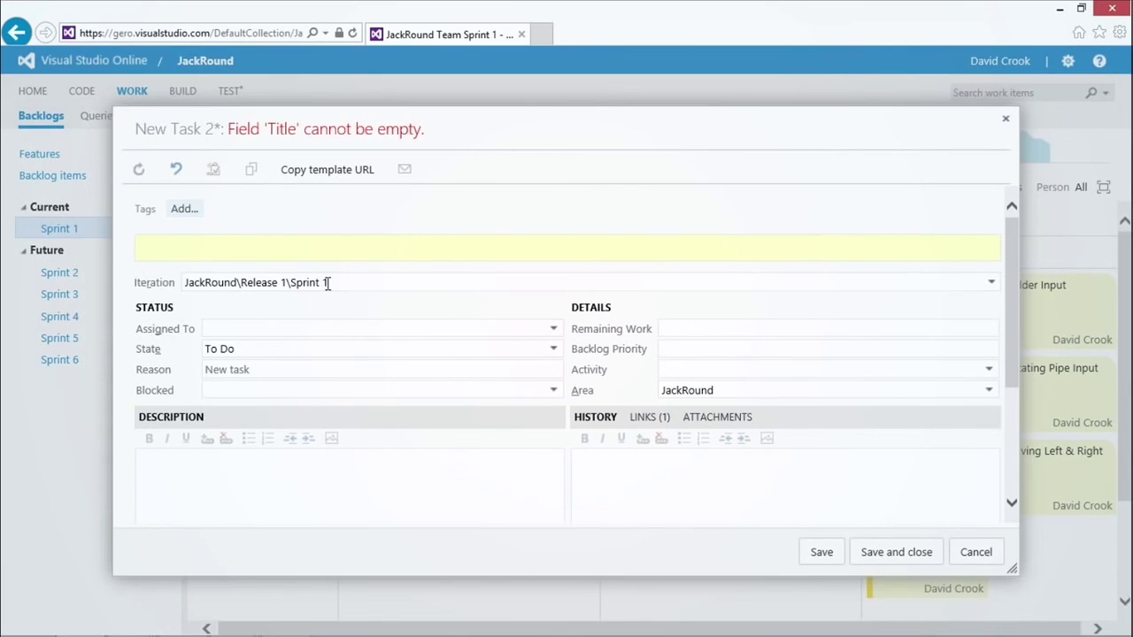
left_click(650, 418)
scroll(670, 480, "down", 1)
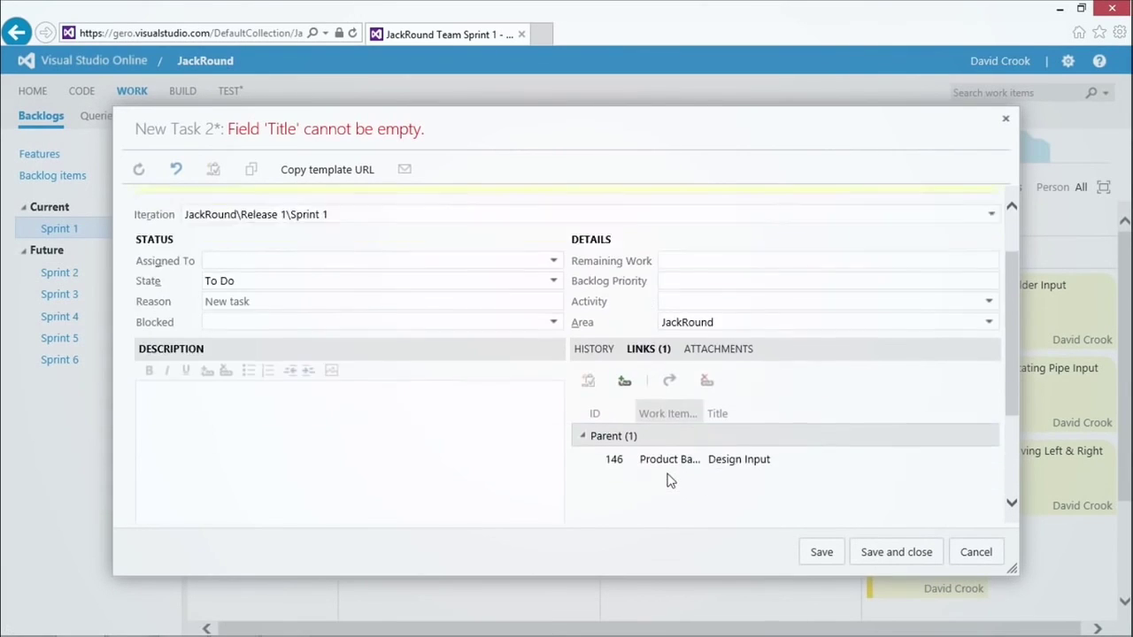
scroll(488, 410, "up", 1)
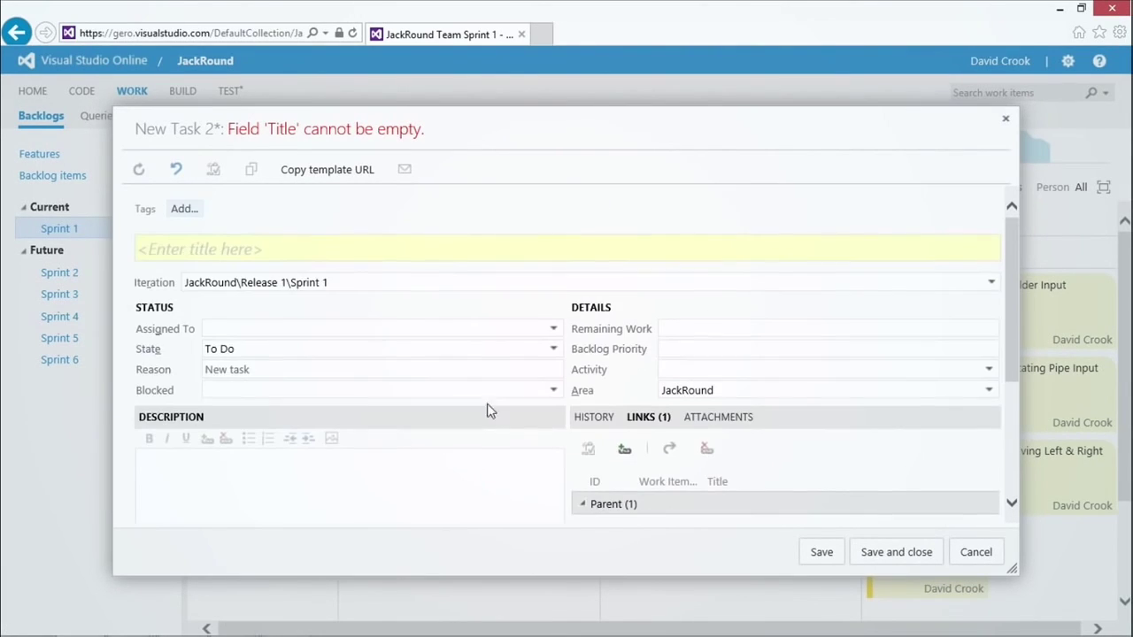
left_click(312, 247)
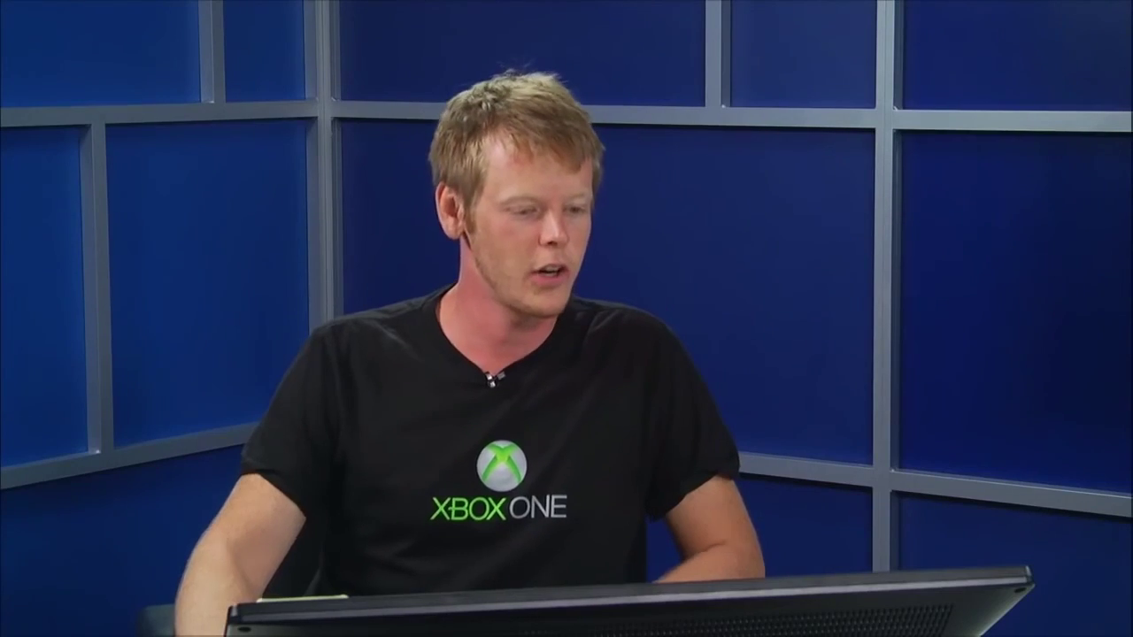
Step: Title the task 'Build Slow Time Button!', add a description, assign the team member, and save
type("Build")
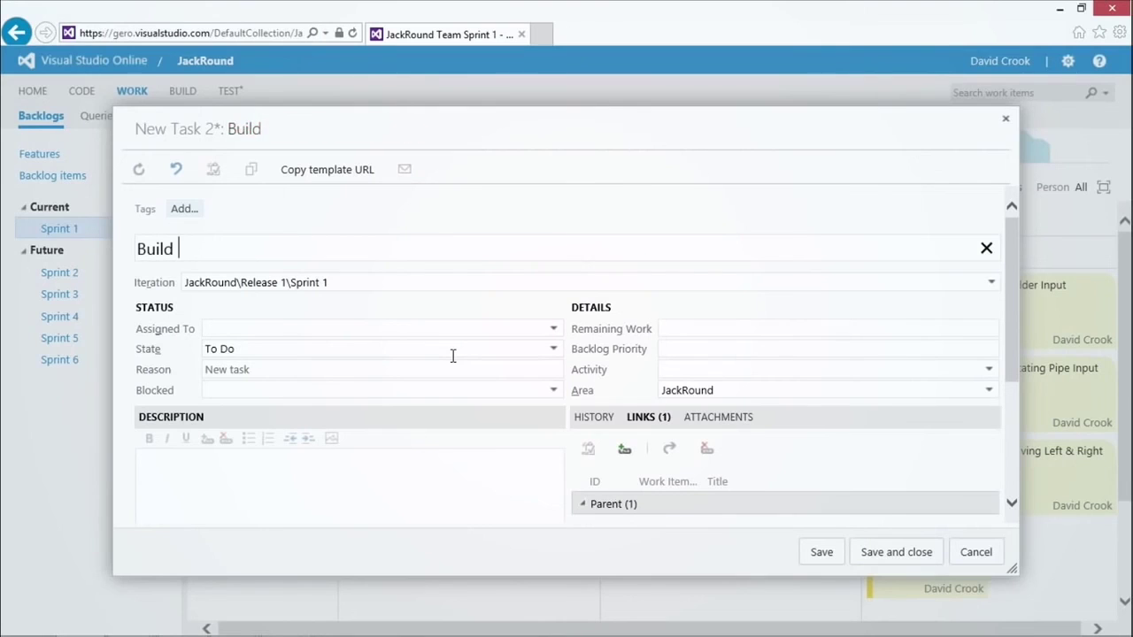
type("Button!")
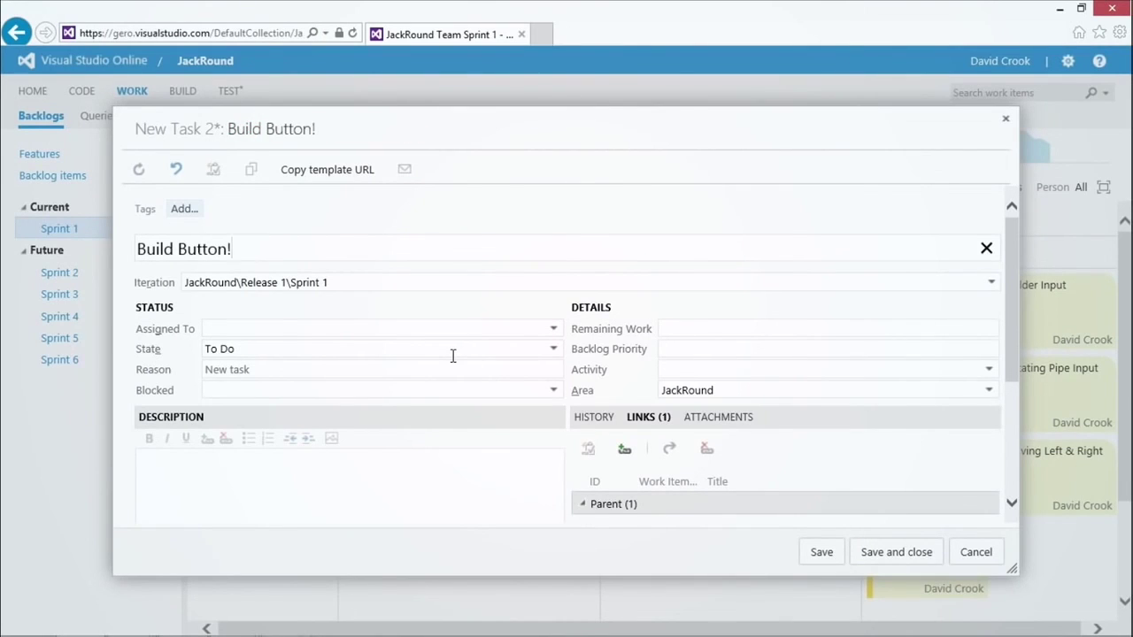
type(" Slow Time")
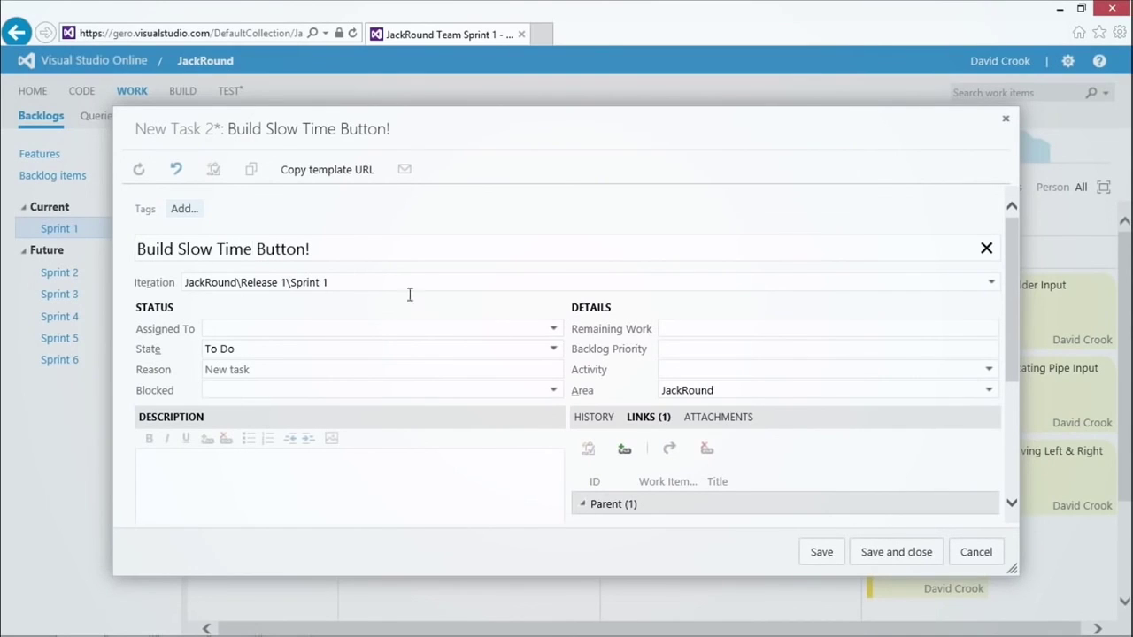
left_click(302, 478)
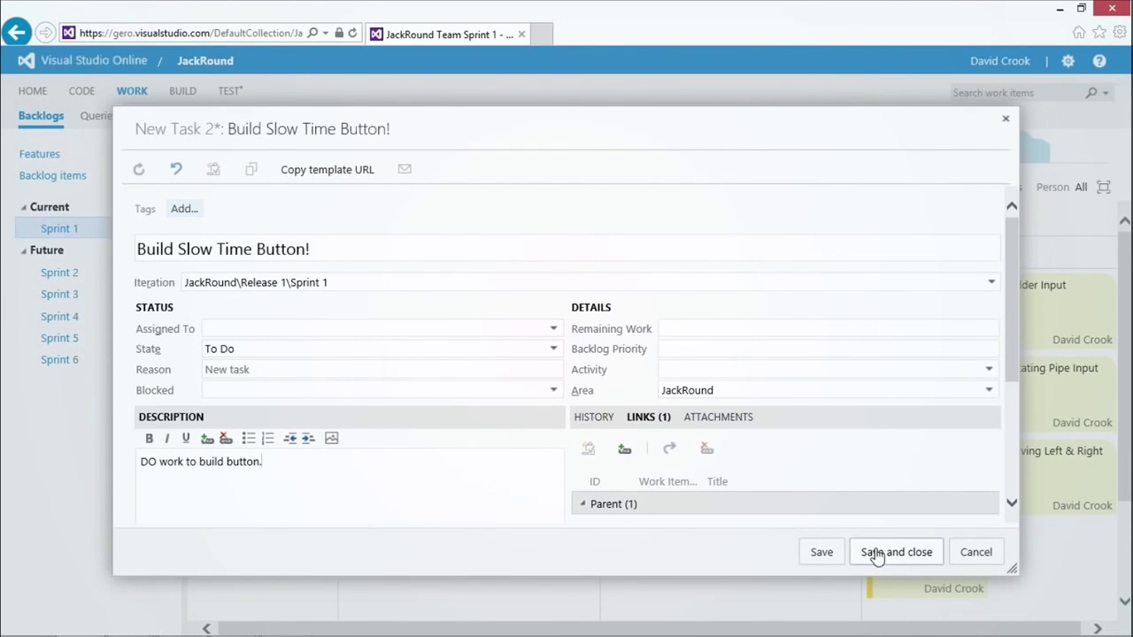
left_click(265, 325)
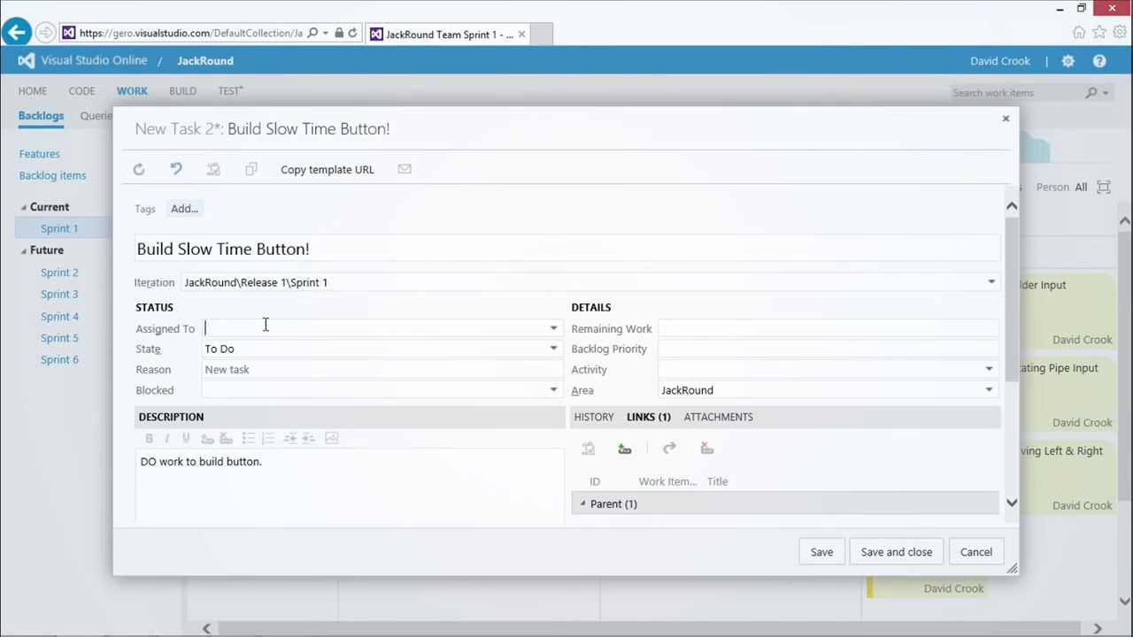
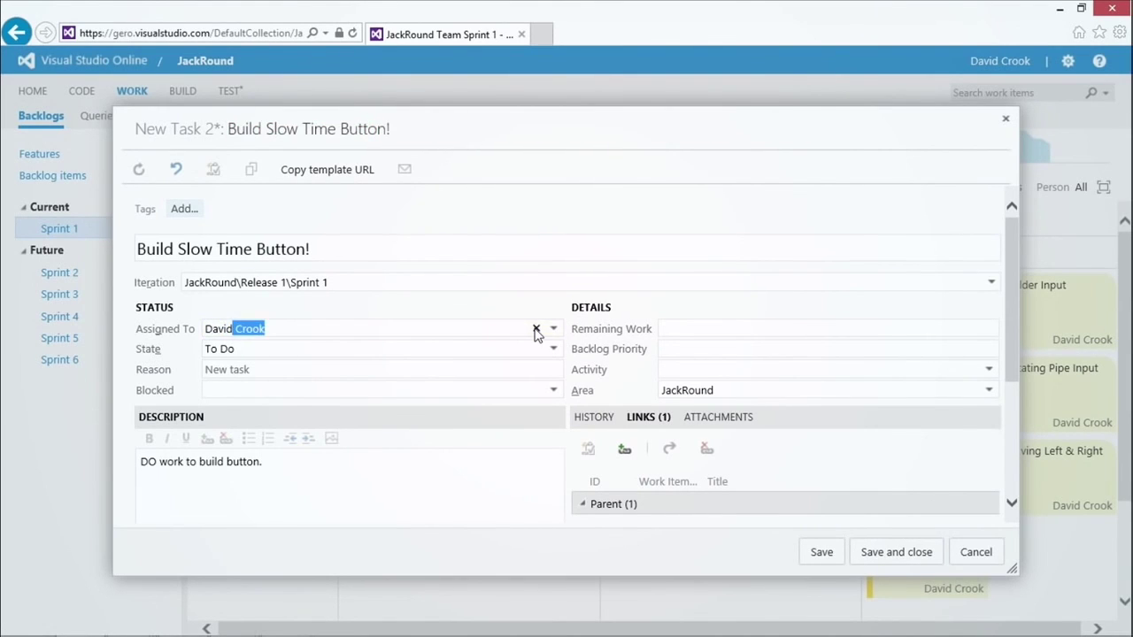
key("Tab")
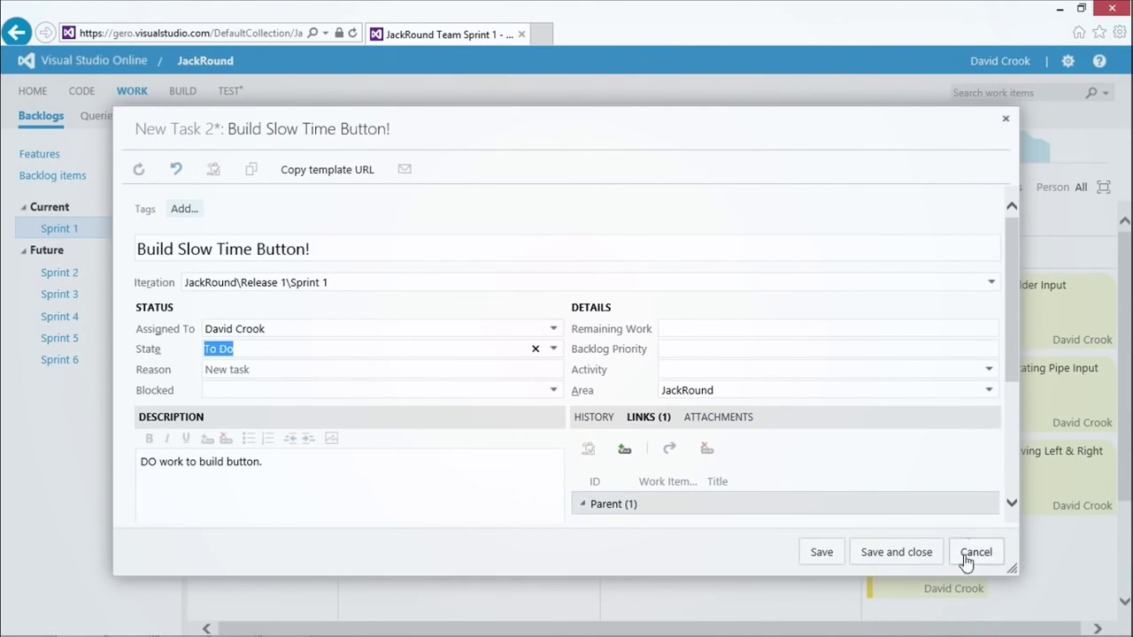
left_click(896, 553)
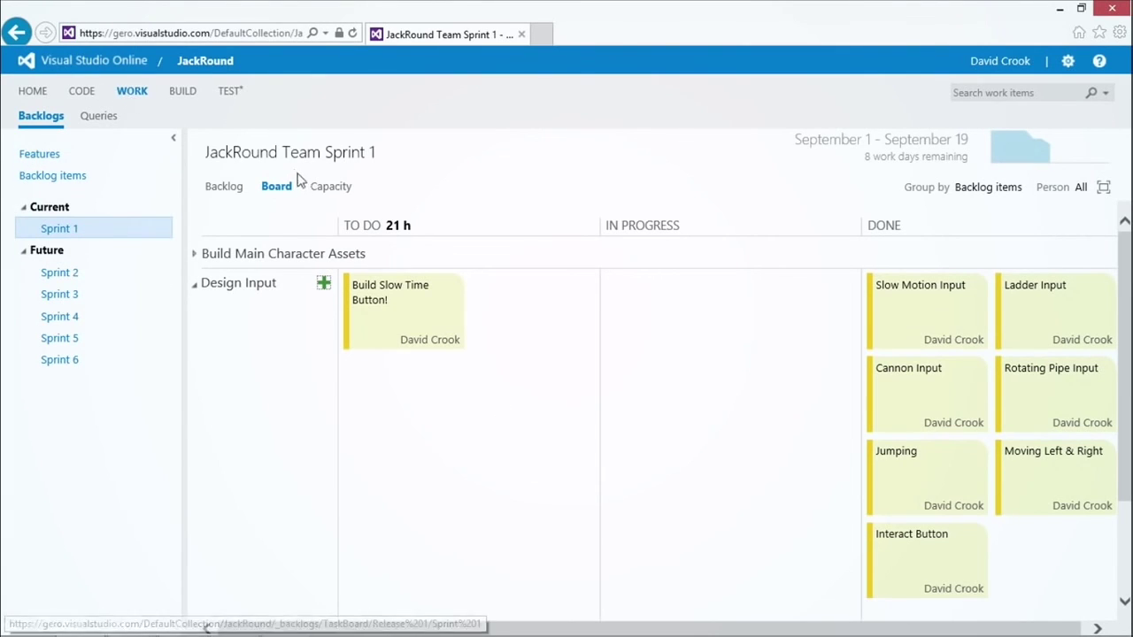
Step: Switch to the Sprint 1 capacity planning view
left_click(330, 193)
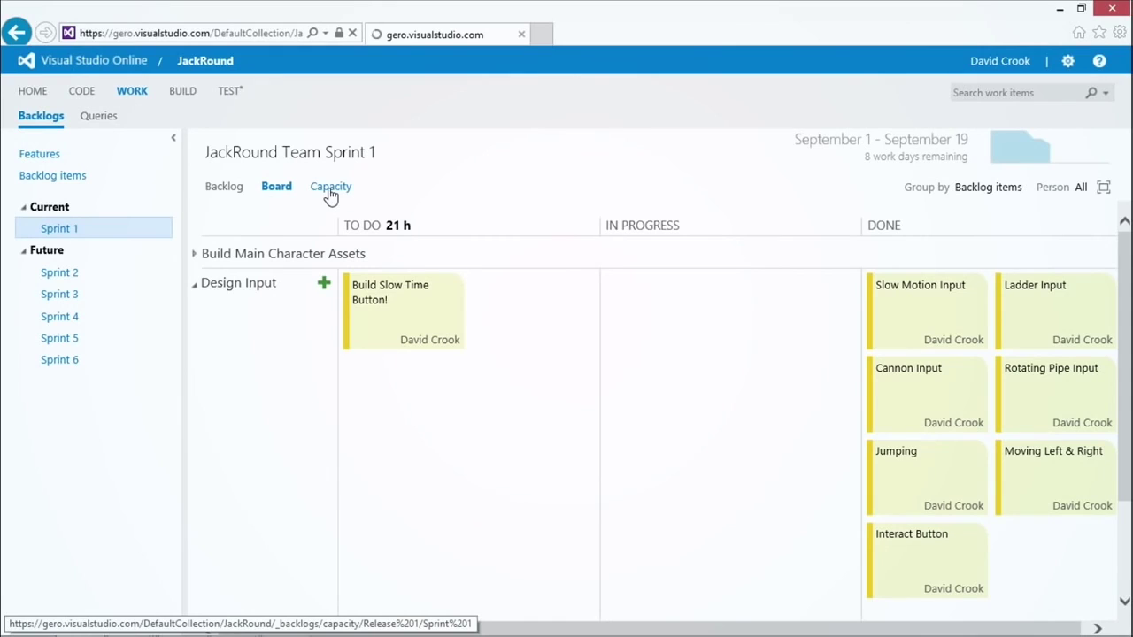